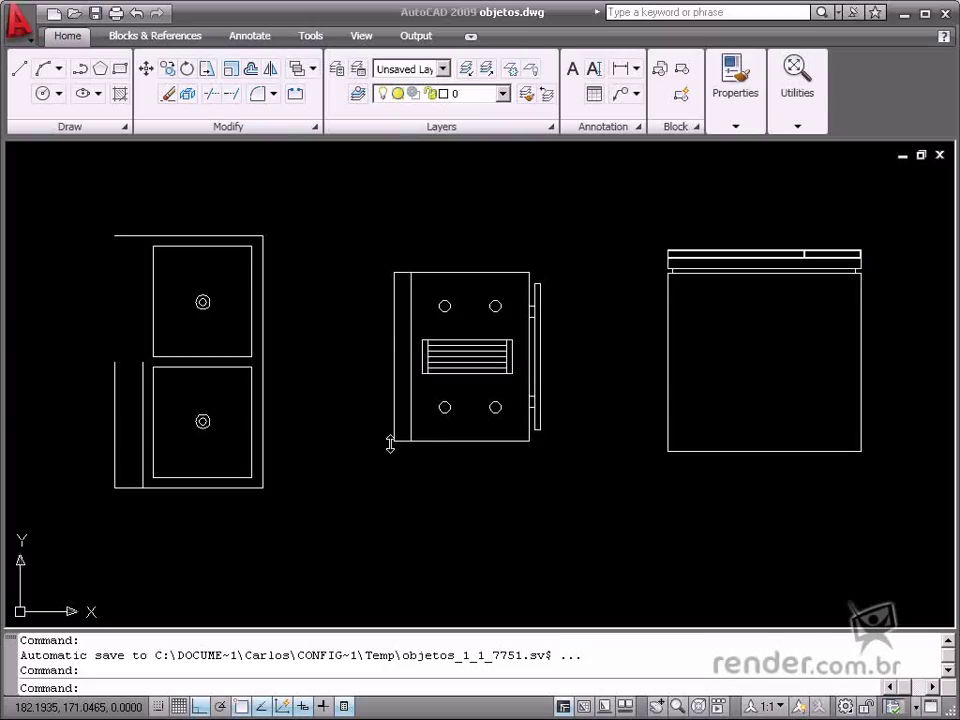
# - Re-centre the drawings and review the drawing units settings with UNITS
pyautogui.scroll(-2, 386, 448)
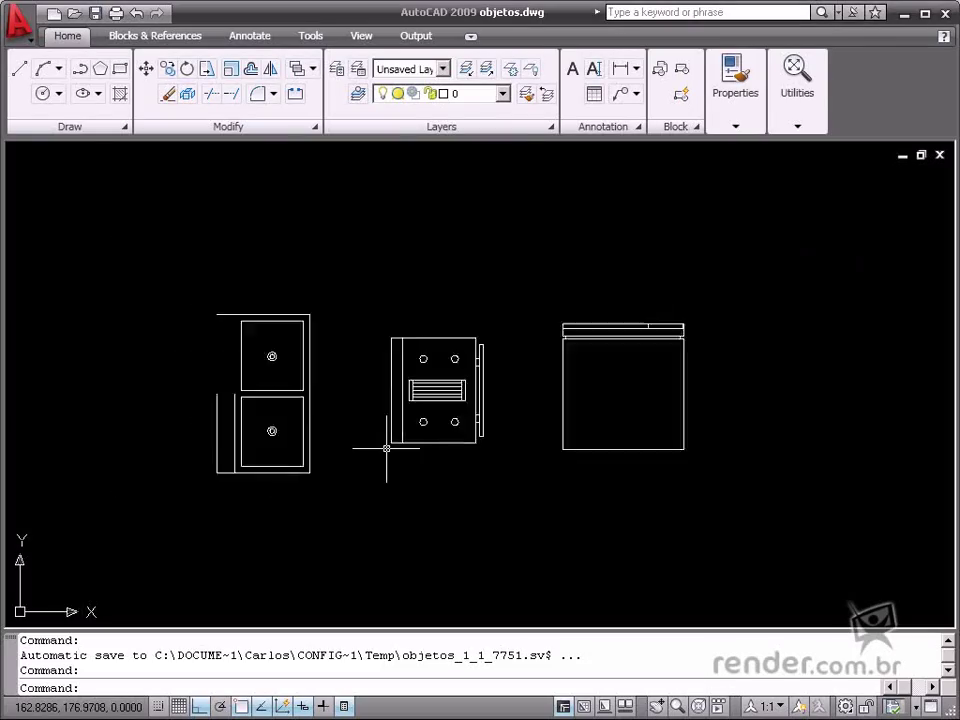
pyautogui.scroll(2, 386, 448)
pyautogui.moveTo(386, 450); pyautogui.dragTo(386, 407, button='middle')
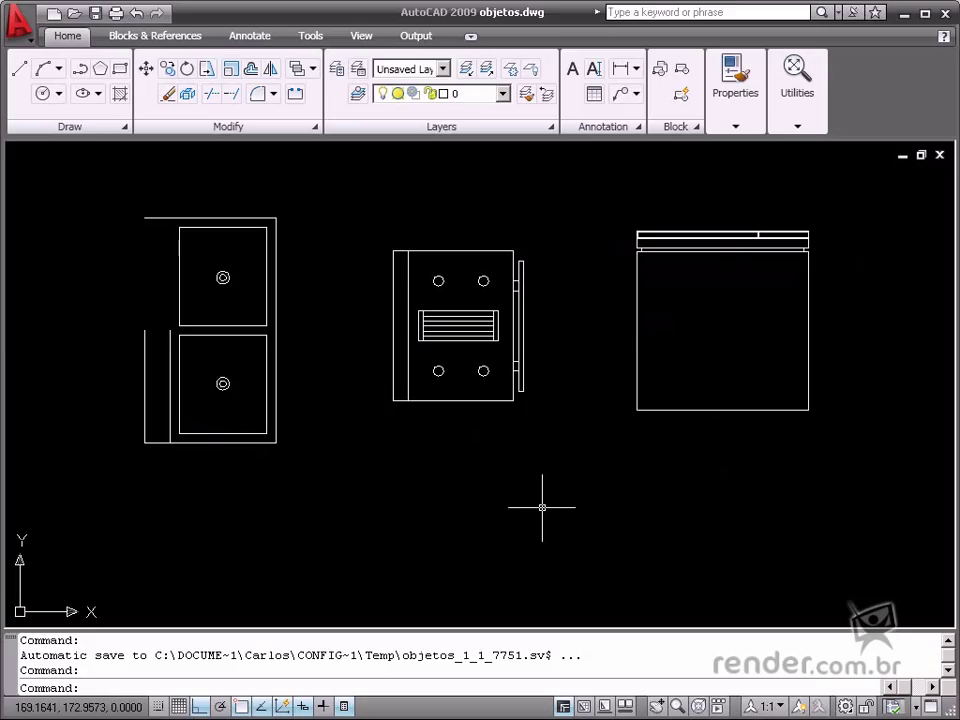
pyautogui.write('un')
pyautogui.press('Return')
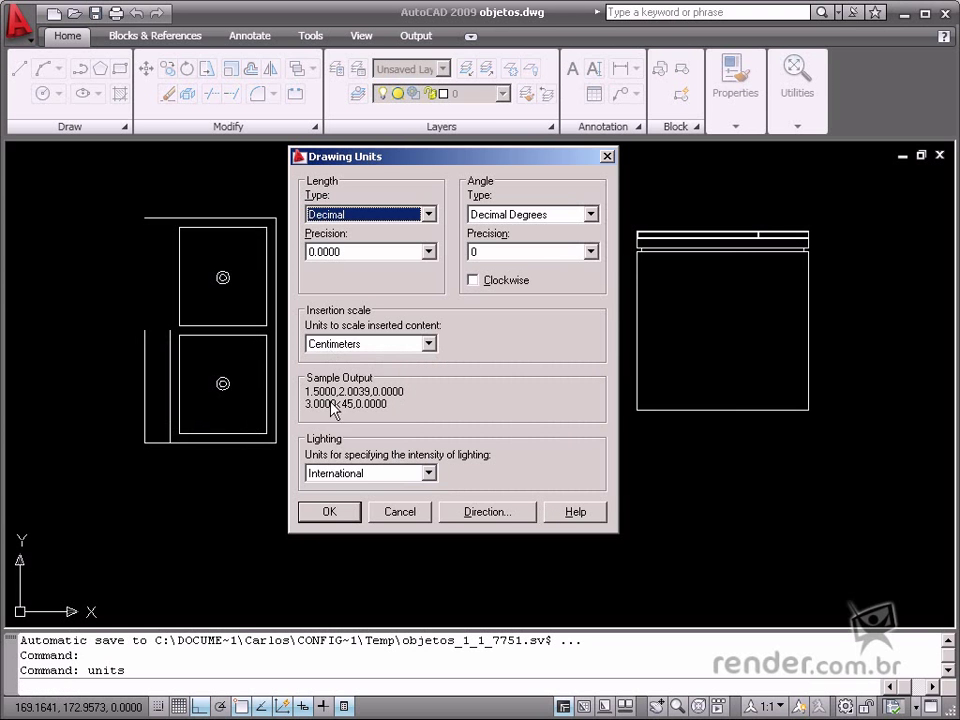
pyautogui.click(330, 512)
# - Measure the stove's bottom width between its lower corners, reading 4.7316
pyautogui.scroll(3, 420, 480)
pyautogui.scroll(2, 371, 442)
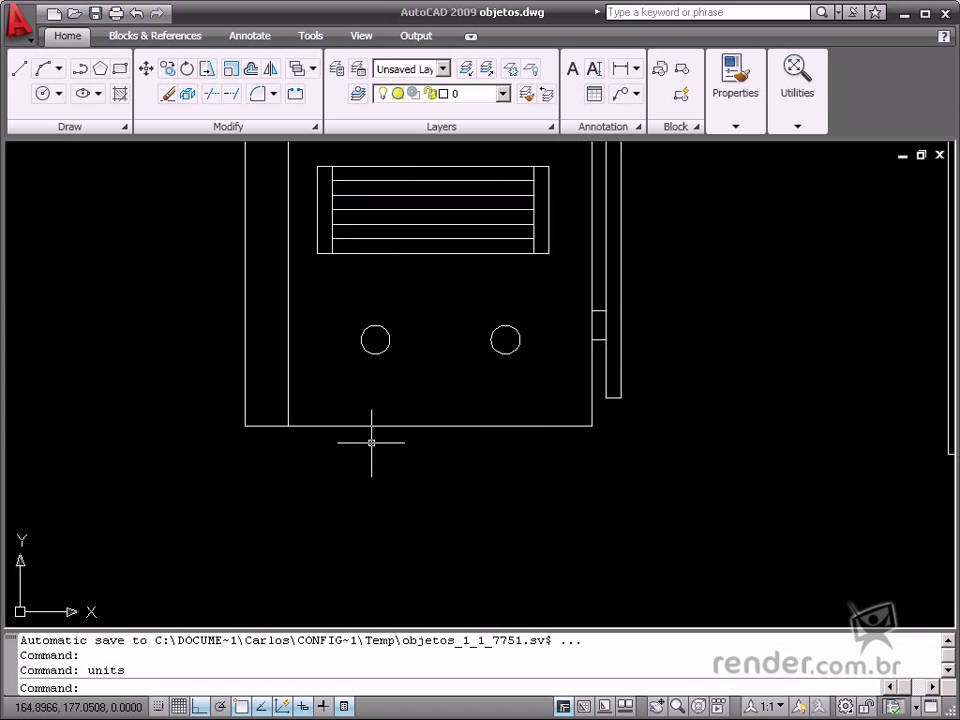
pyautogui.write('dist')
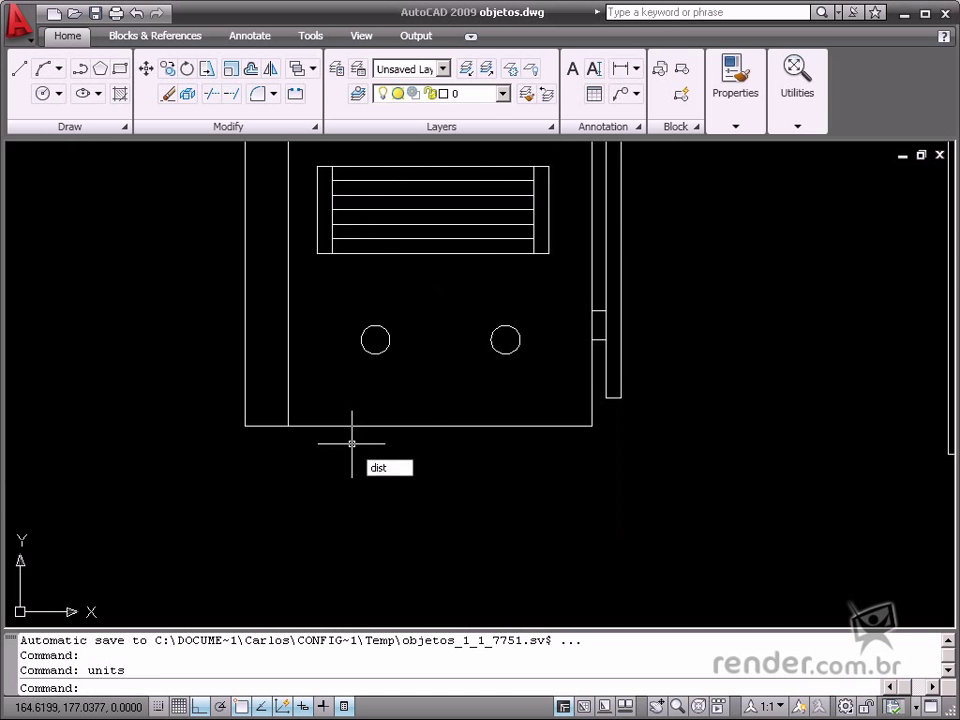
pyautogui.press('Return')
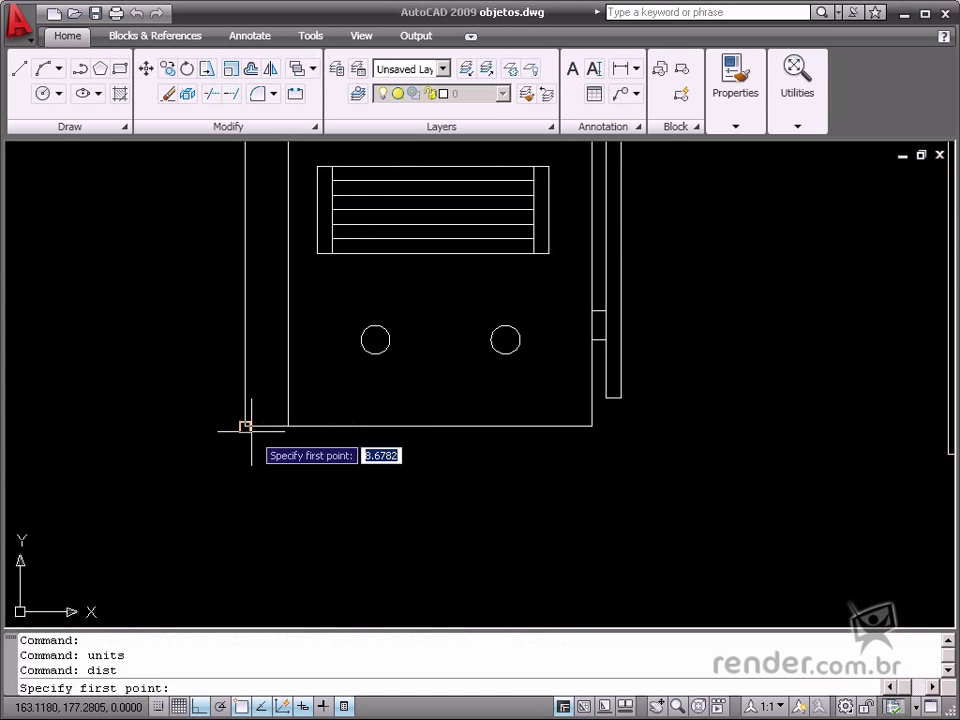
pyautogui.click(245, 426)
pyautogui.click(591, 426)
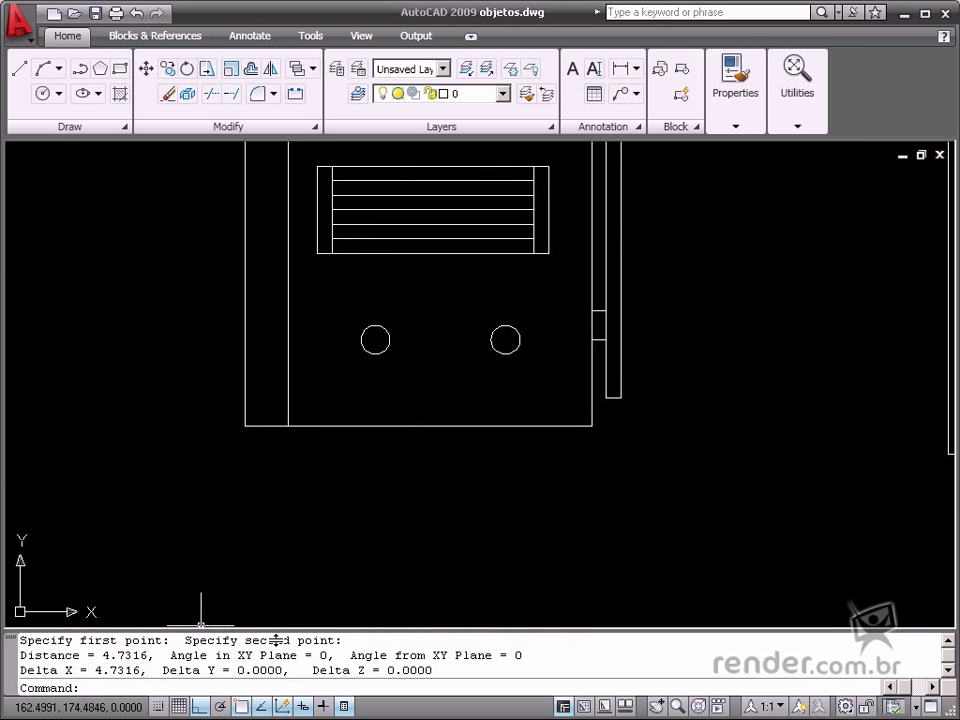
pyautogui.press('Escape')
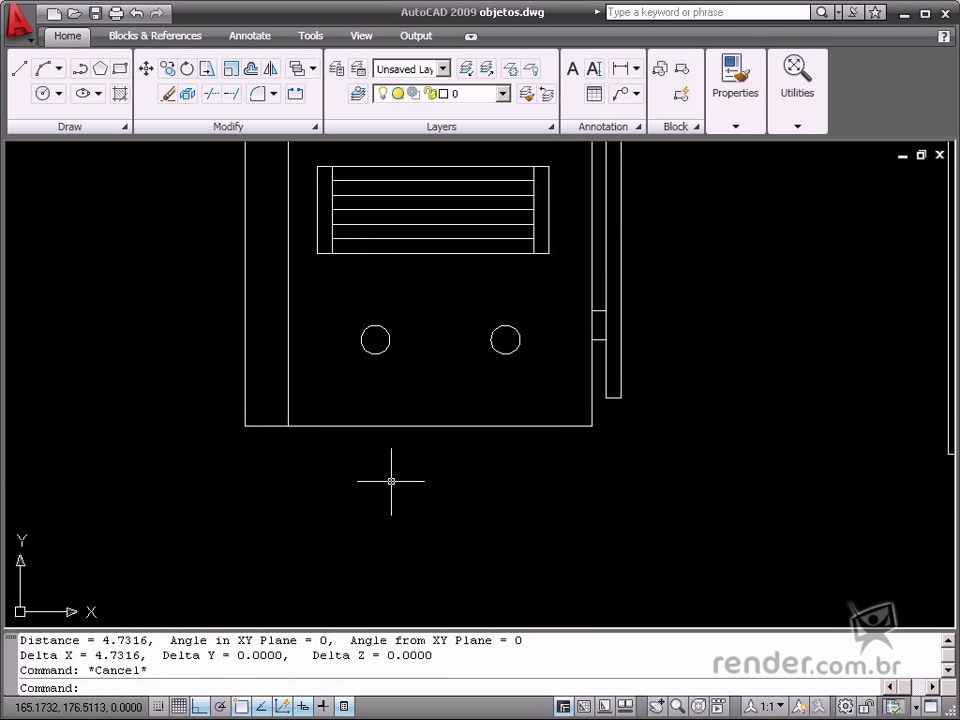
pyautogui.scroll(-3, 391, 481)
pyautogui.moveTo(391, 481); pyautogui.dragTo(420, 454, button='middle')
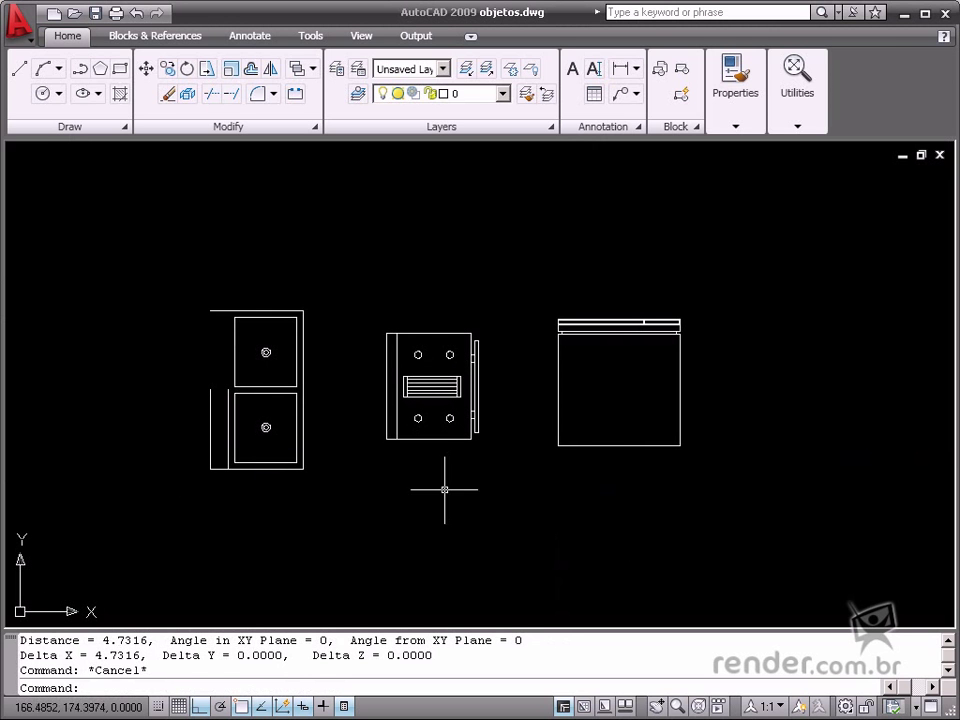
# - Scale all 73 objects by a factor of 10 from the stove's bottom-right corner
pyautogui.click(230, 72)
pyautogui.click(156, 268)
pyautogui.click(790, 529)
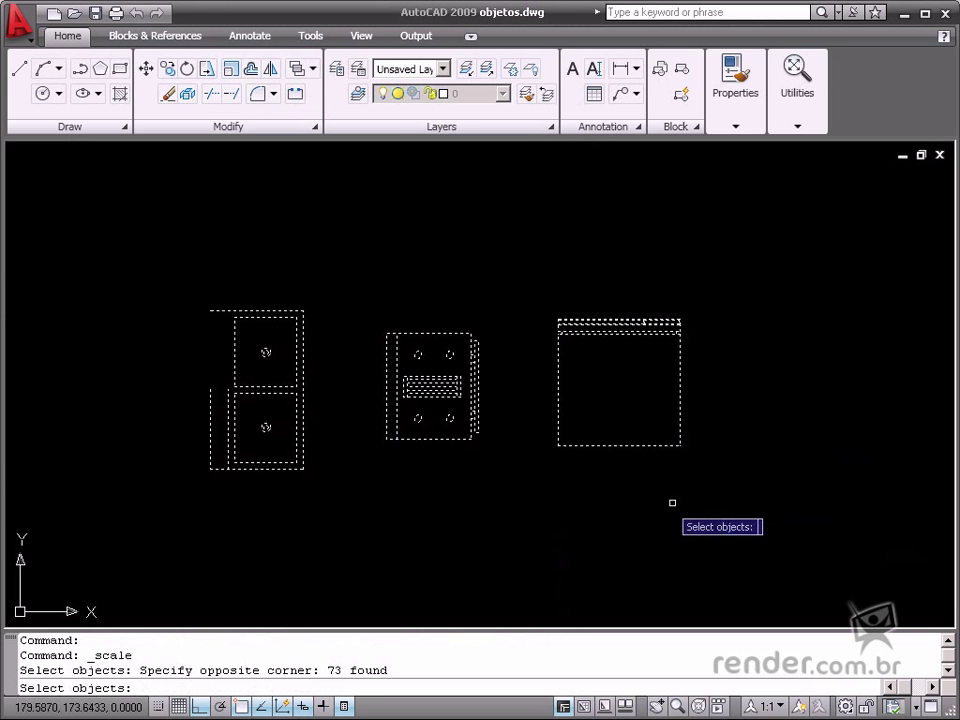
pyautogui.press('Return')
pyautogui.click(470, 438)
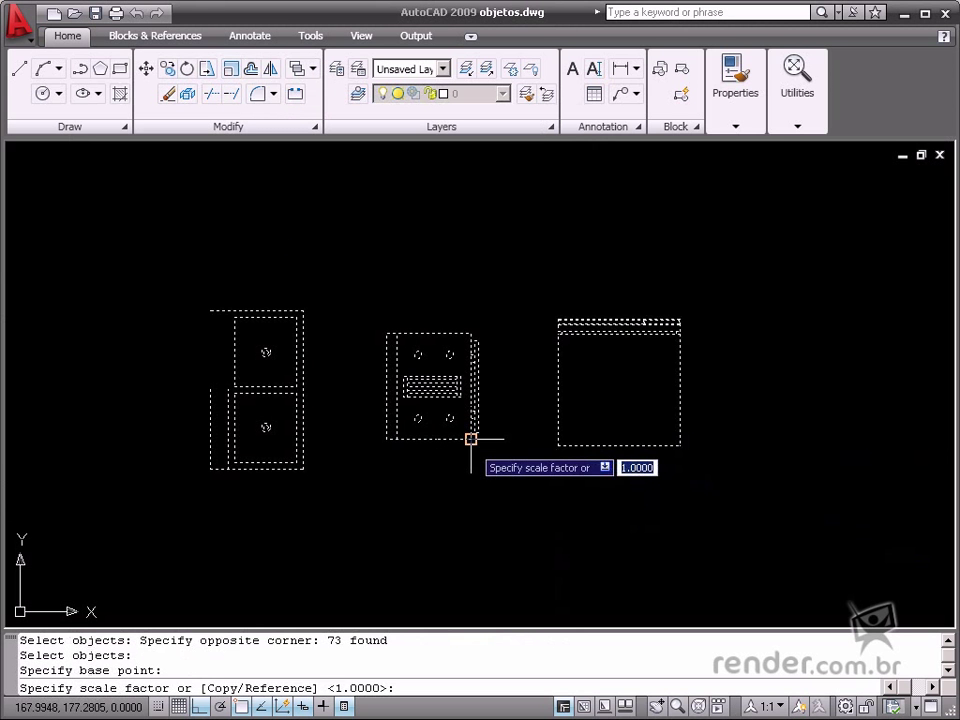
pyautogui.write('10')
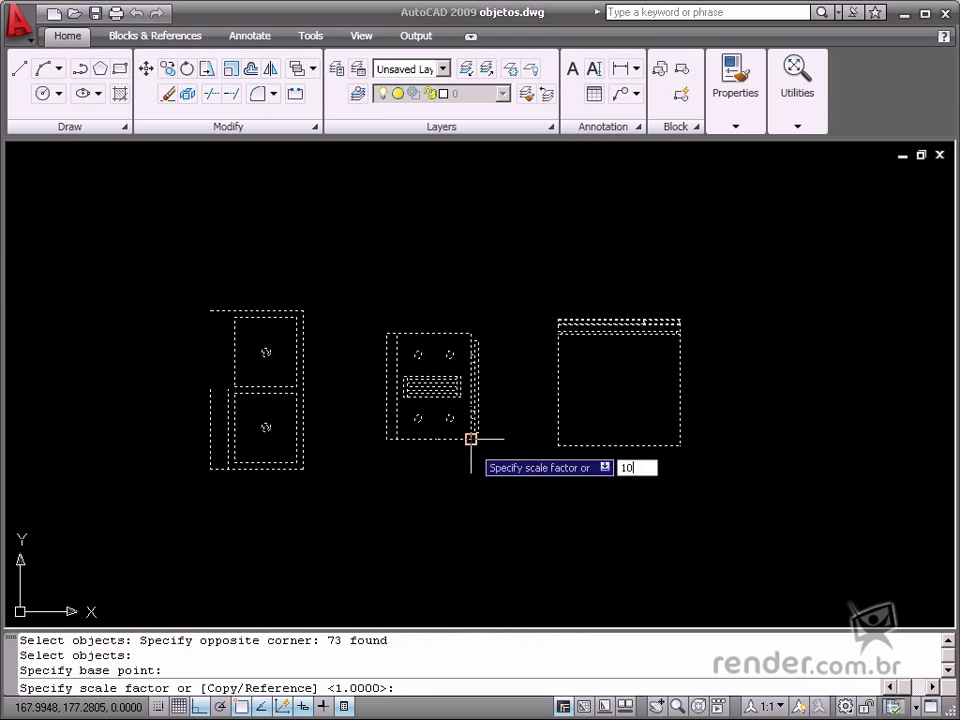
pyautogui.press('Return')
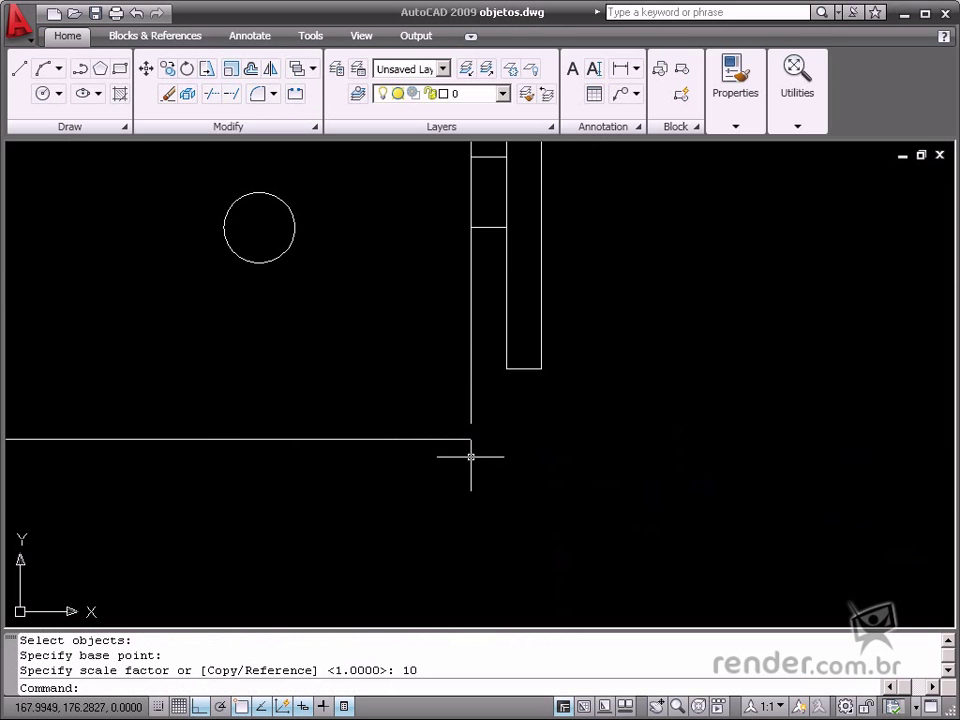
# - Zoom to the enlarged drawings and re-measure the stove's width as 48.7680
pyautogui.middleClick(354, 352)
pyautogui.middleClick(354, 352)
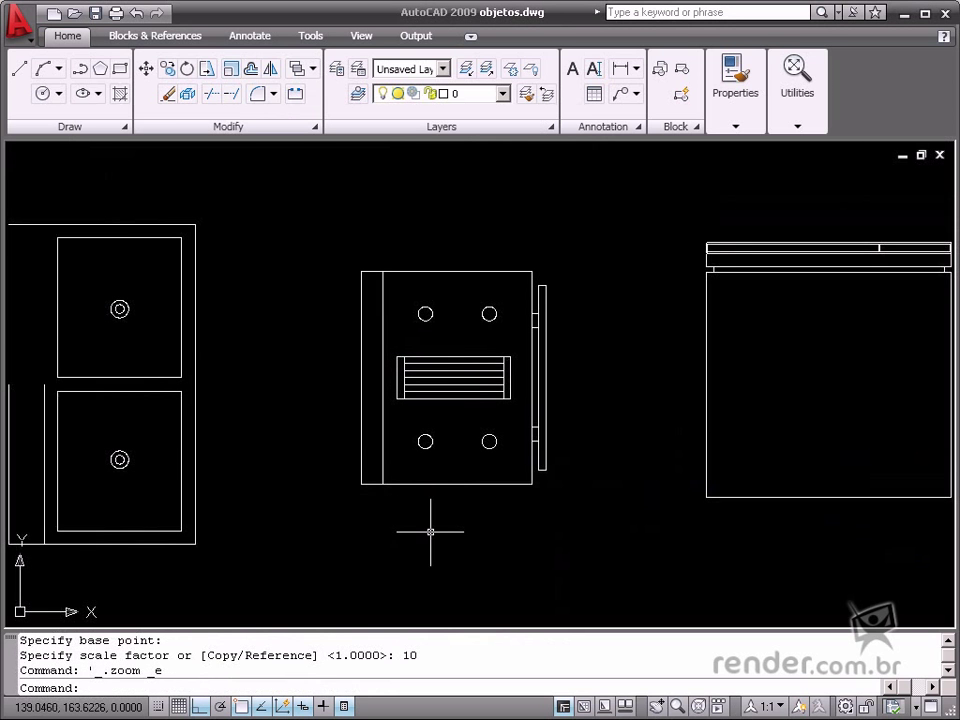
pyautogui.moveTo(454, 529)
pyautogui.mouseDown(button='middle')
pyautogui.moveTo(469, 489)
pyautogui.moveTo(461, 482)
pyautogui.mouseUp(button='middle')
pyautogui.write('dist')
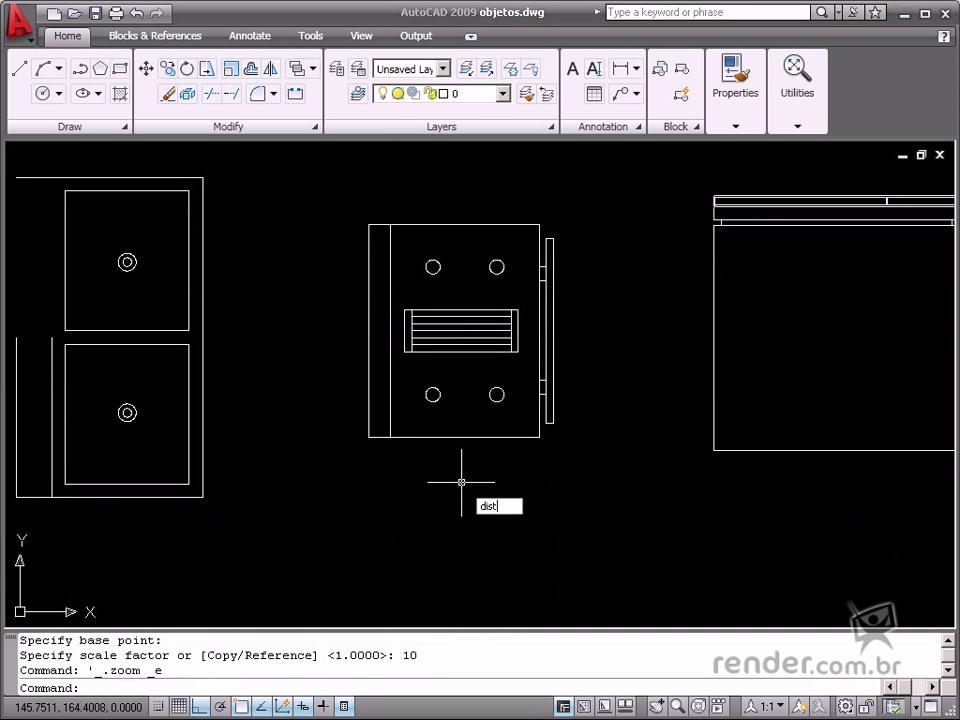
pyautogui.press('Return')
pyautogui.click(369, 437)
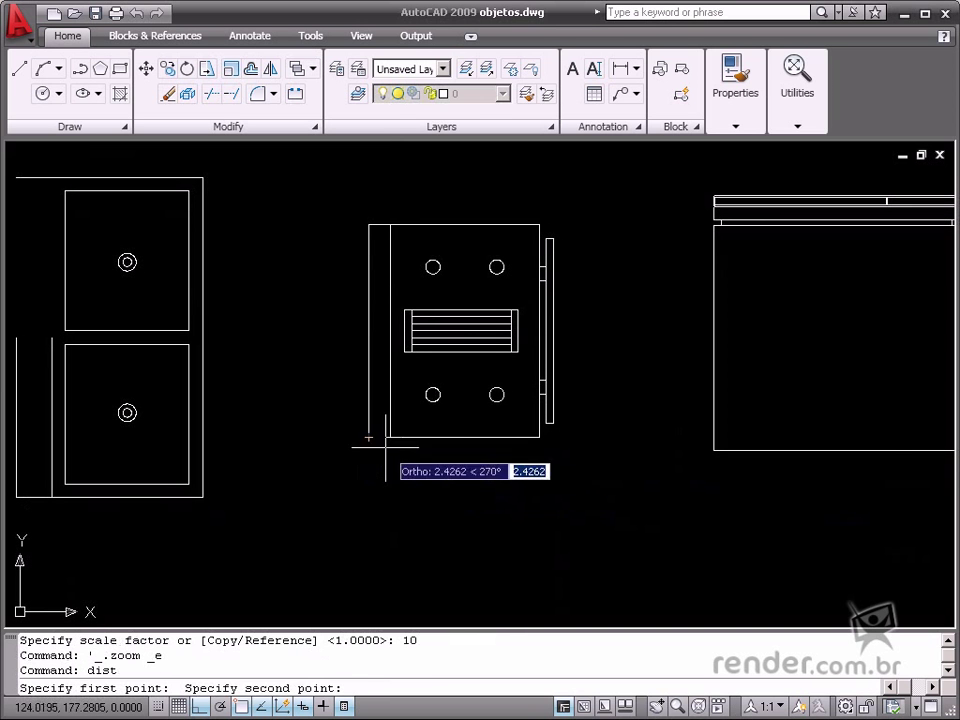
pyautogui.click(539, 437)
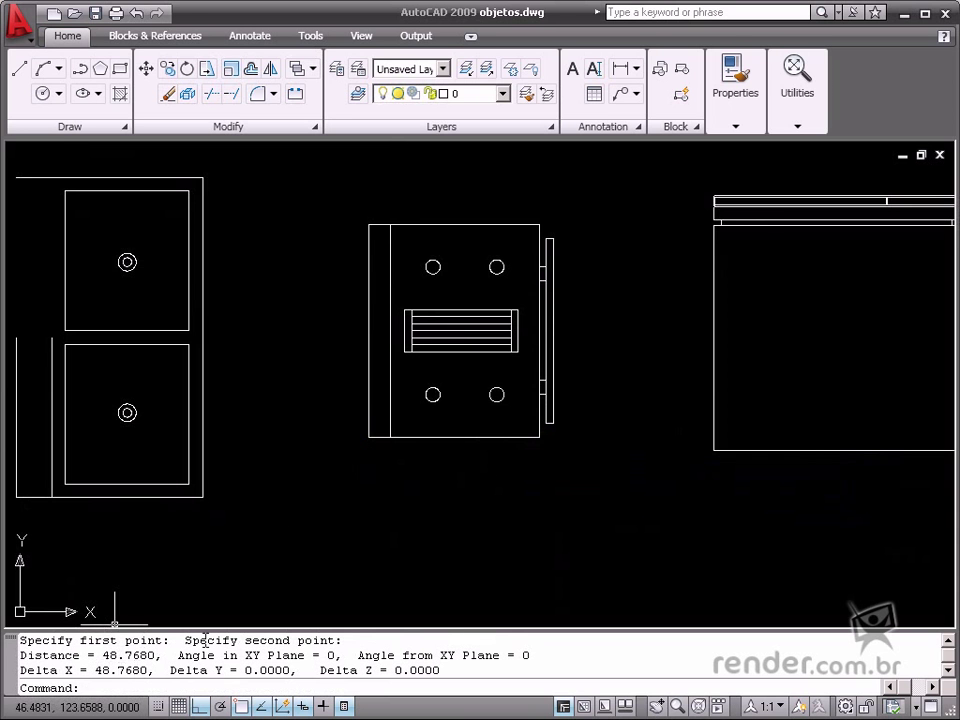
pyautogui.scroll(-2, 423, 479)
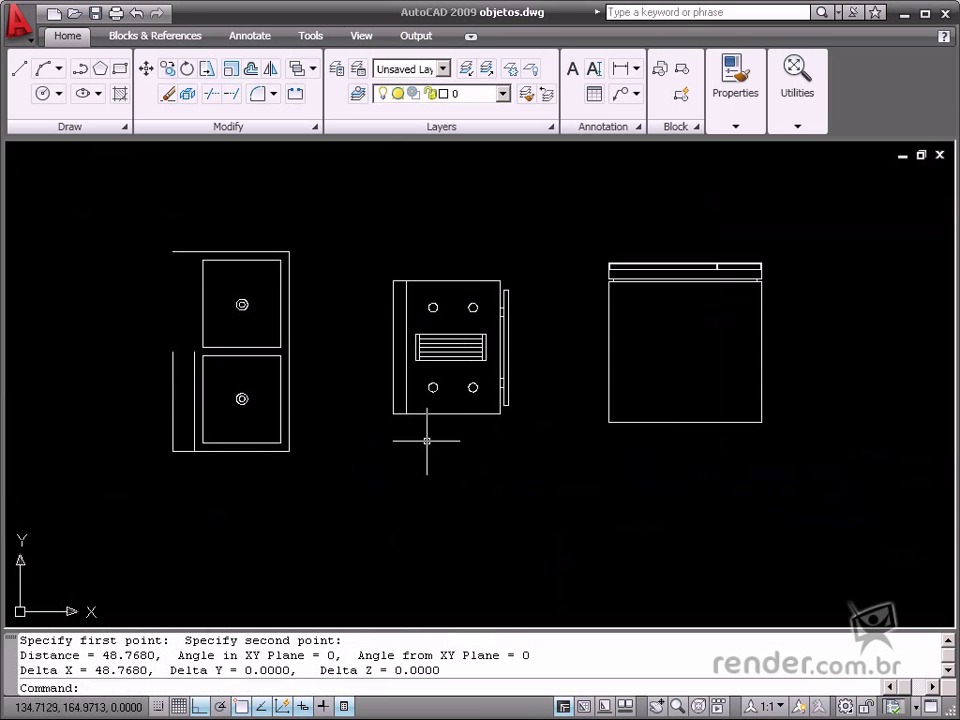
# - Add layers fogão, geladeira and pia in the Layer Properties Manager
pyautogui.click(337, 74)
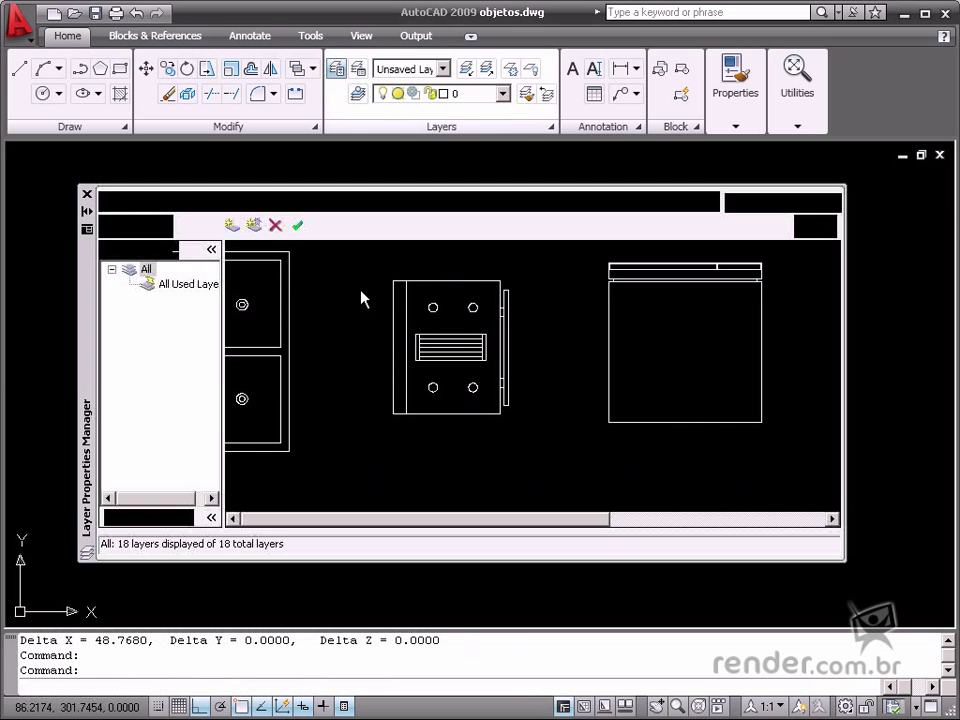
pyautogui.click(232, 225)
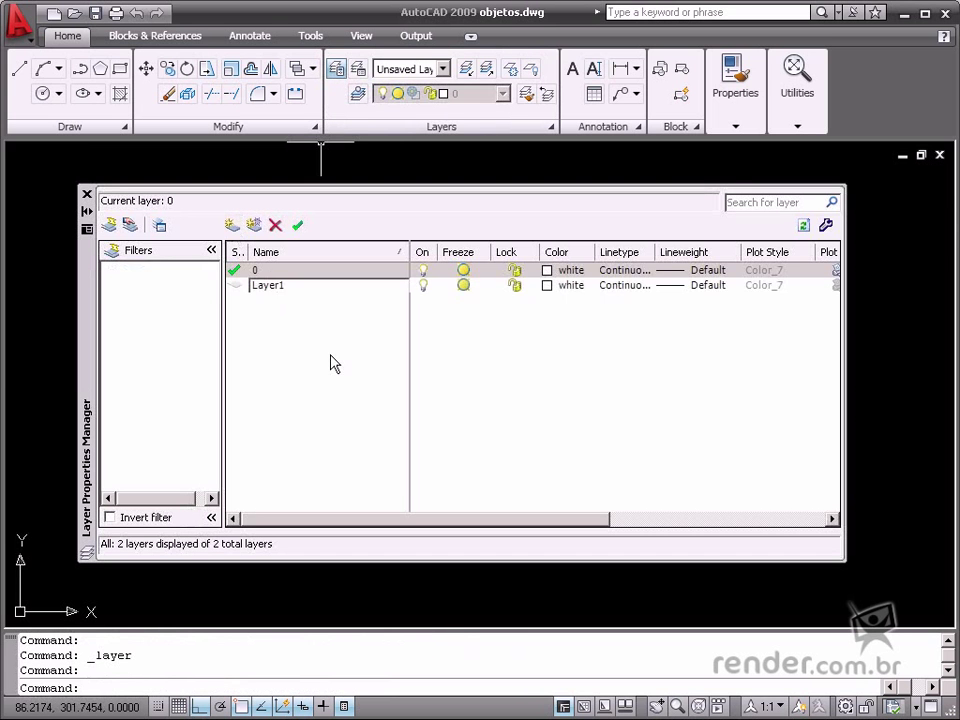
pyautogui.write('Fo')
pyautogui.write('ogã')
pyautogui.press('Return')
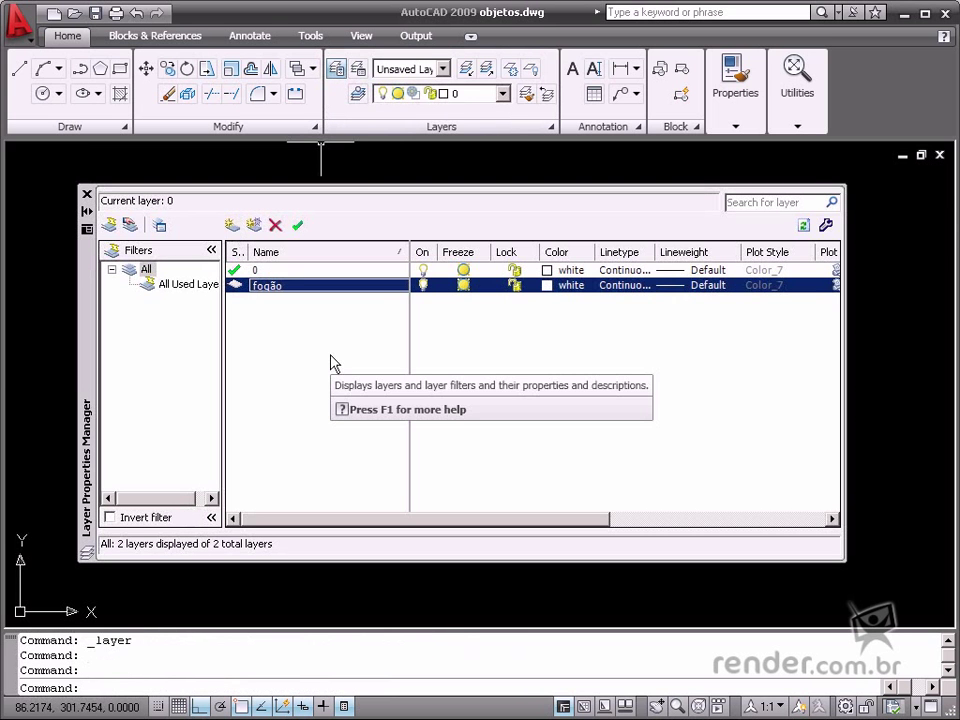
pyautogui.click(232, 225)
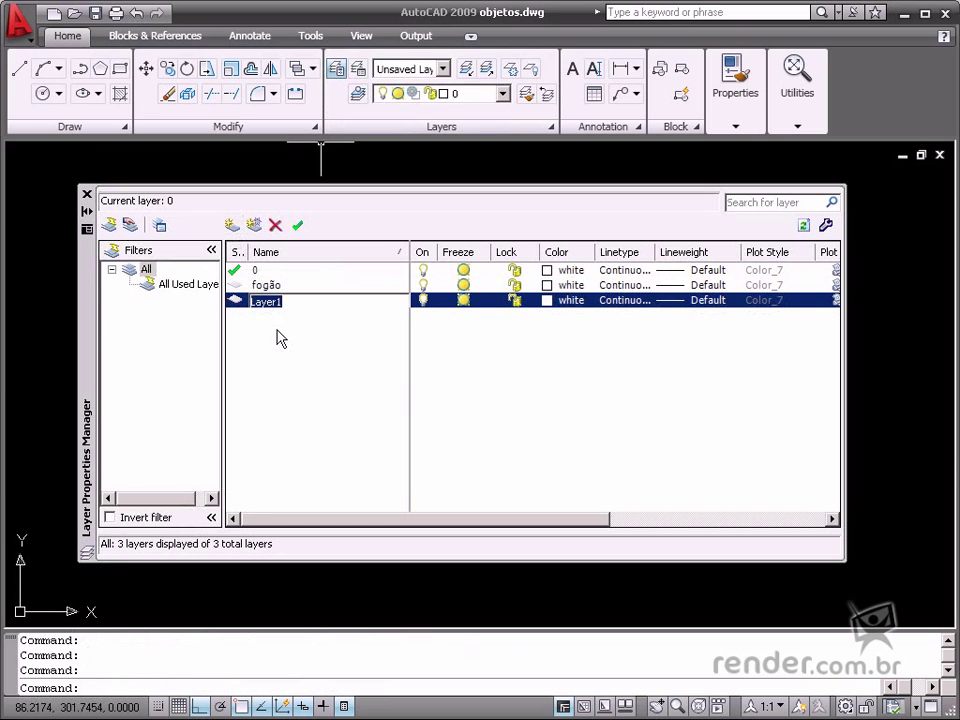
pyautogui.write('geladeira')
pyautogui.press('Return')
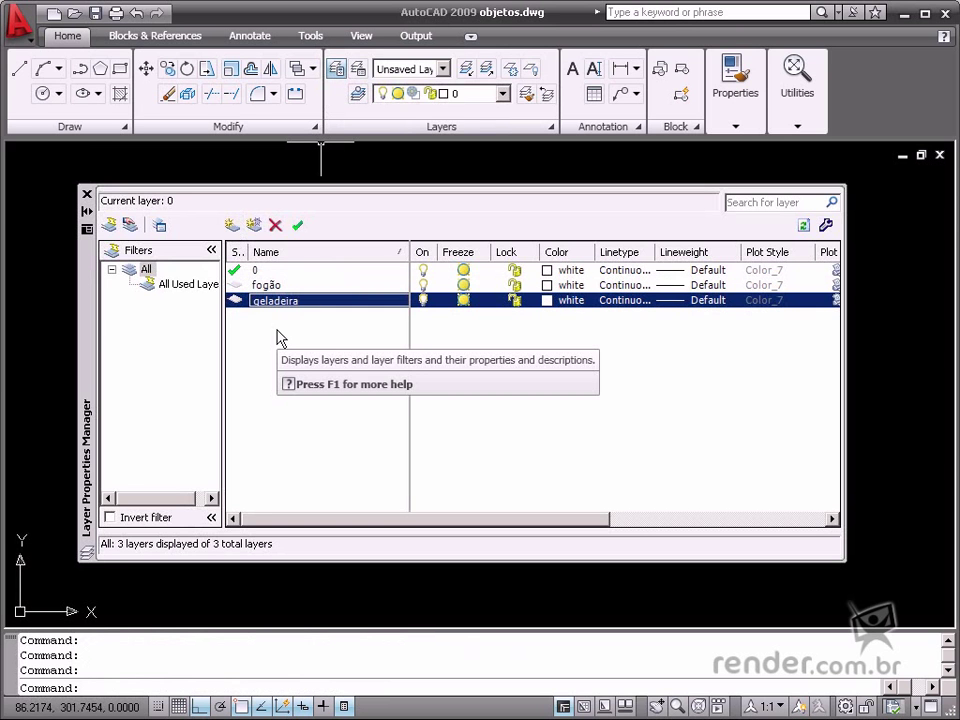
pyautogui.click(232, 225)
pyautogui.write('pia')
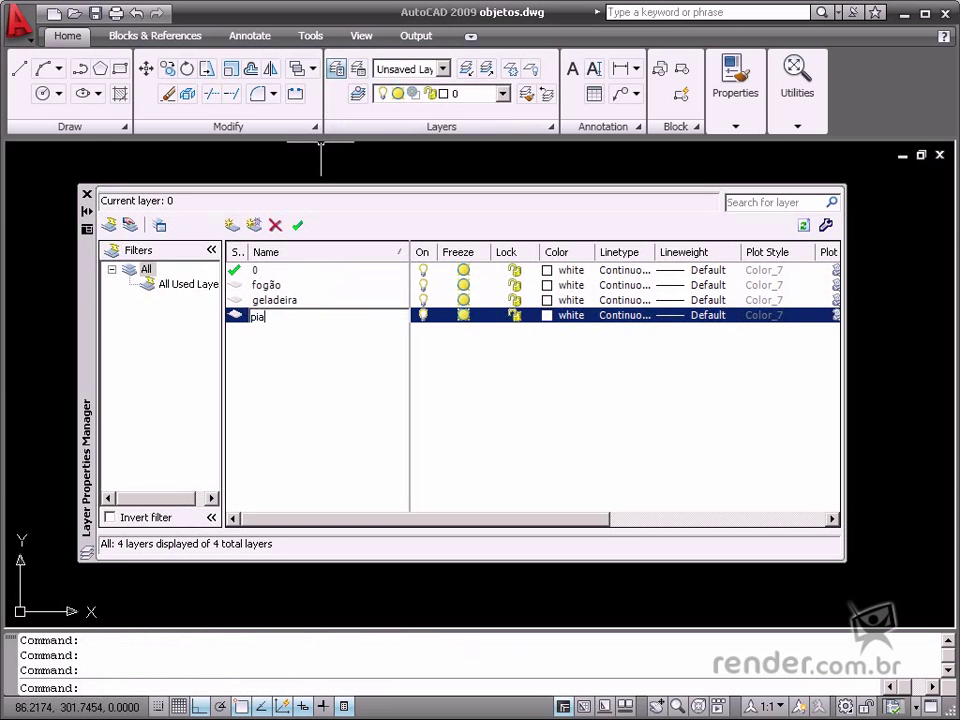
pyautogui.press('Return')
# - Set the layer colours: fogão blue, geladeira yellow, pia red
pyautogui.click(547, 285)
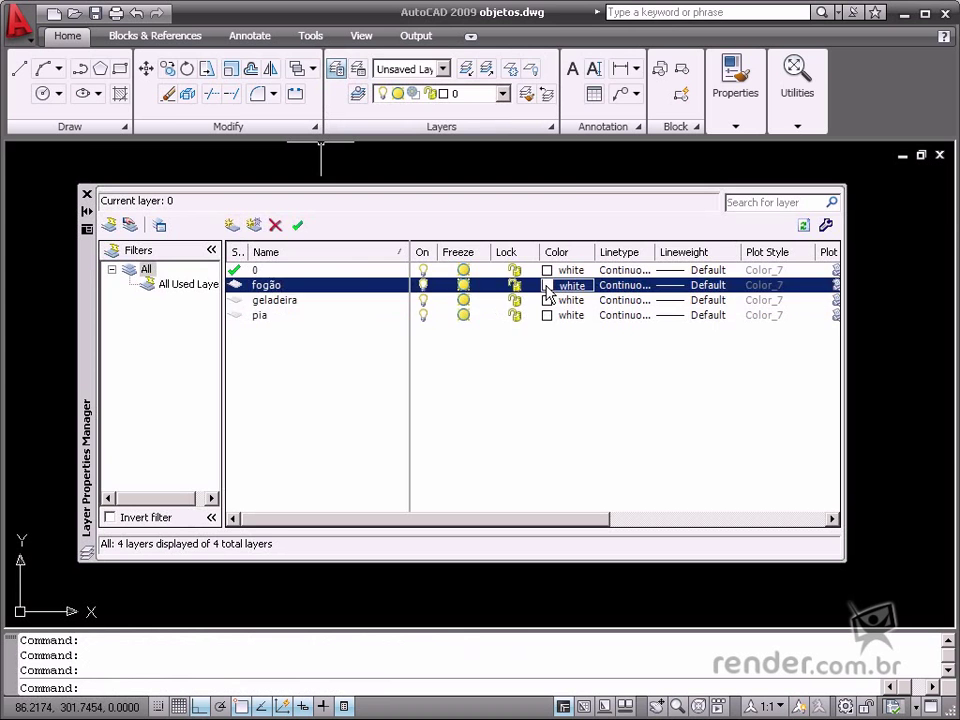
pyautogui.click(326, 383)
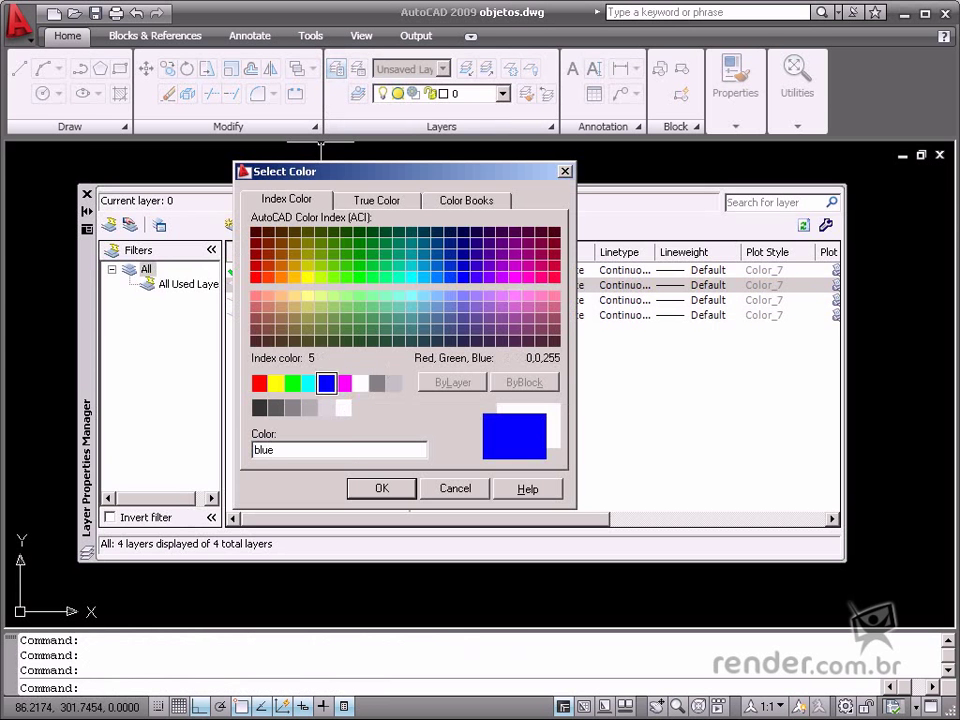
pyautogui.click(381, 488)
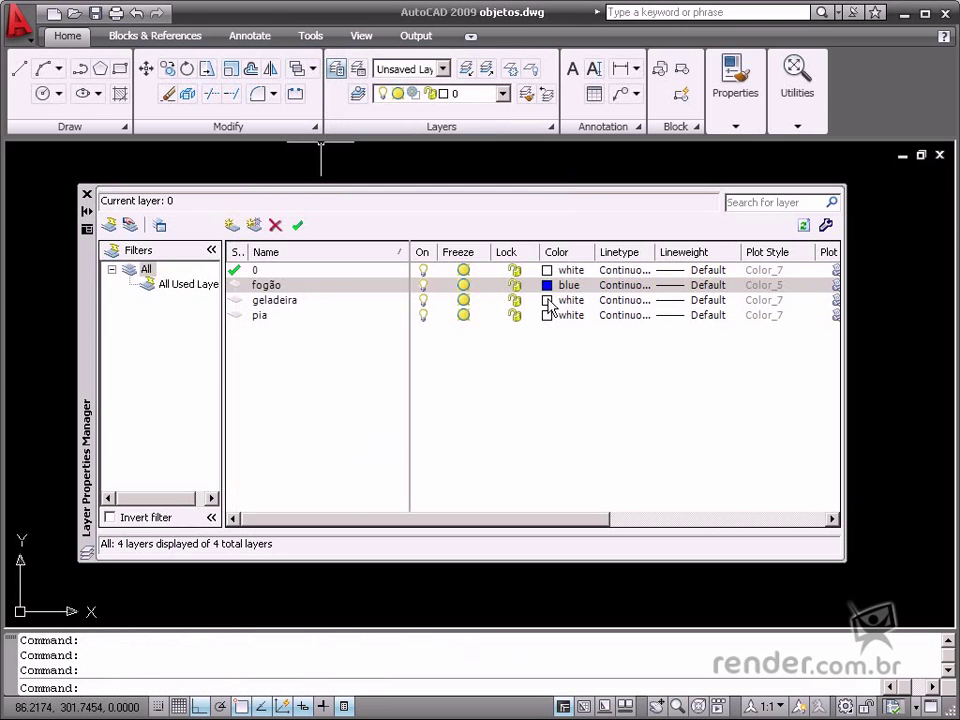
pyautogui.click(548, 300)
pyautogui.click(275, 383)
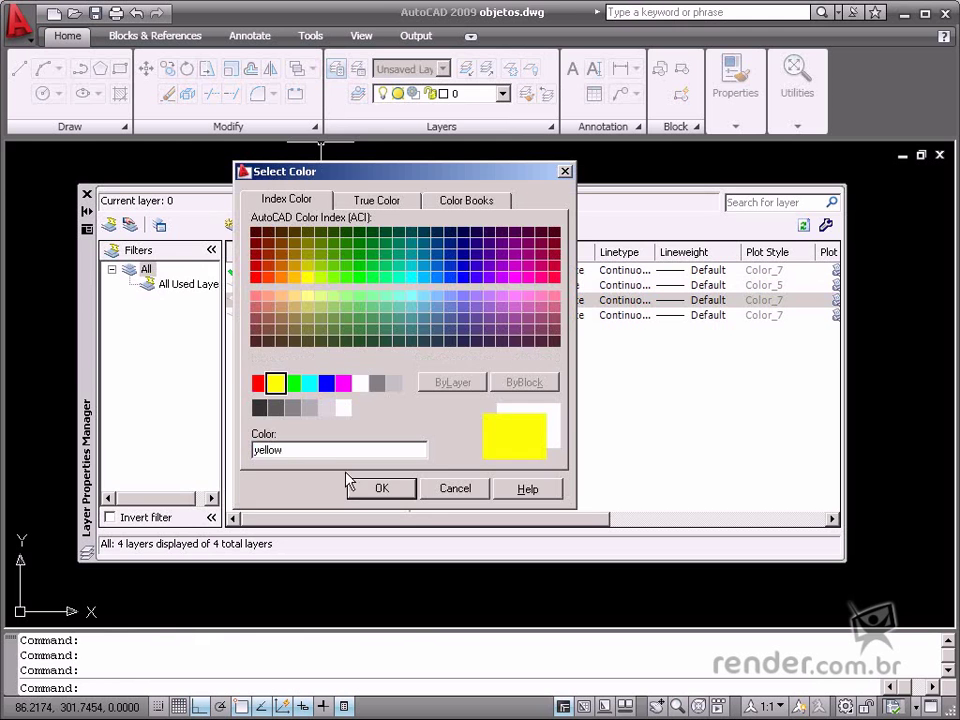
pyautogui.click(378, 488)
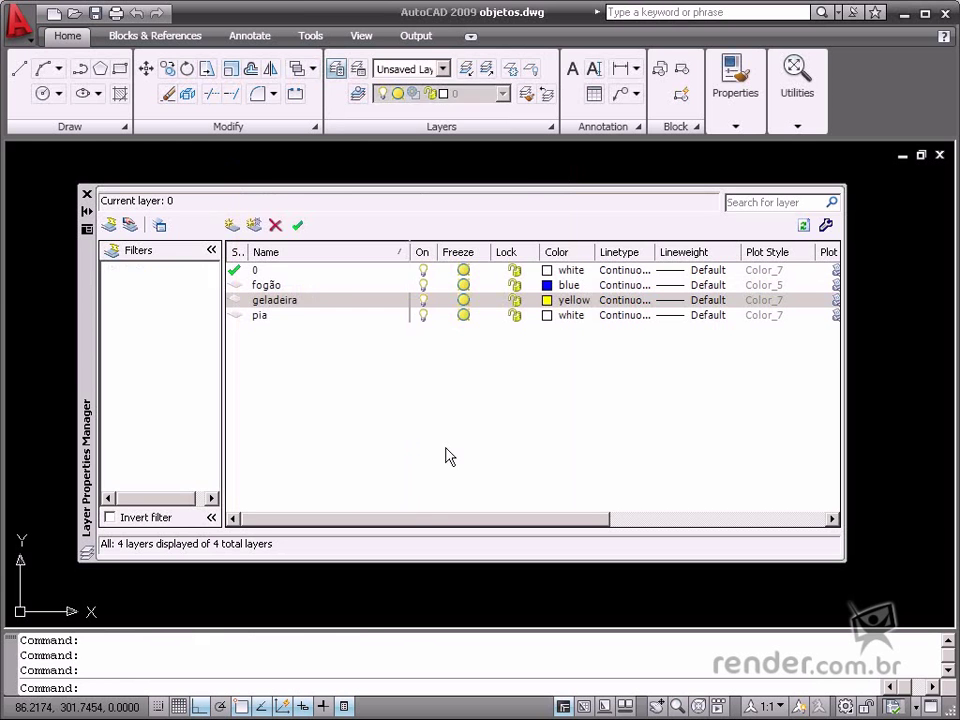
pyautogui.click(548, 315)
pyautogui.click(259, 383)
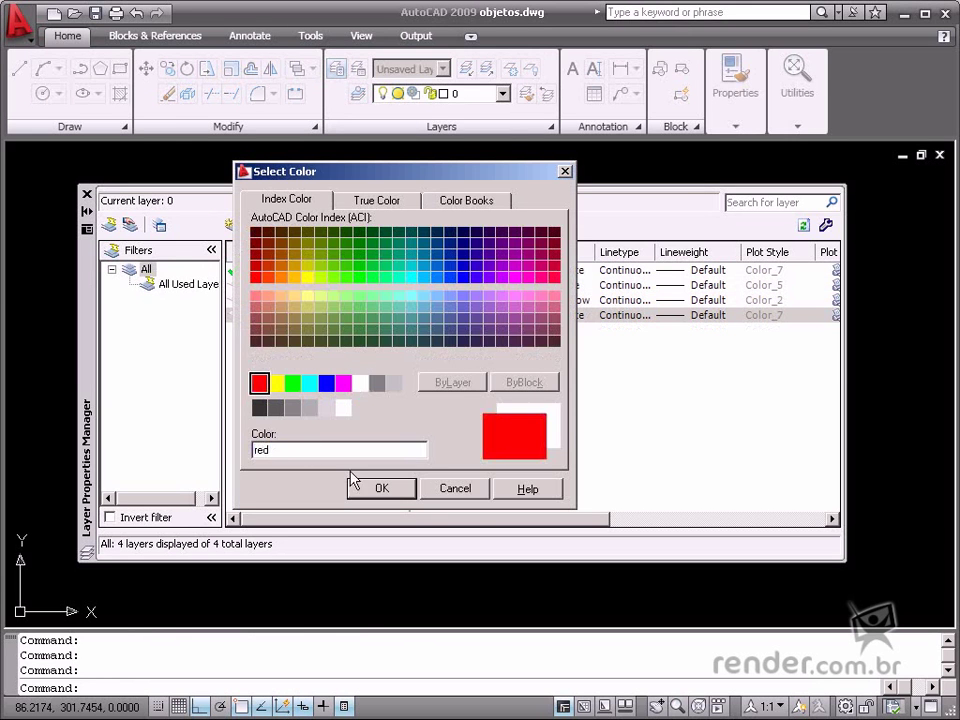
pyautogui.click(371, 489)
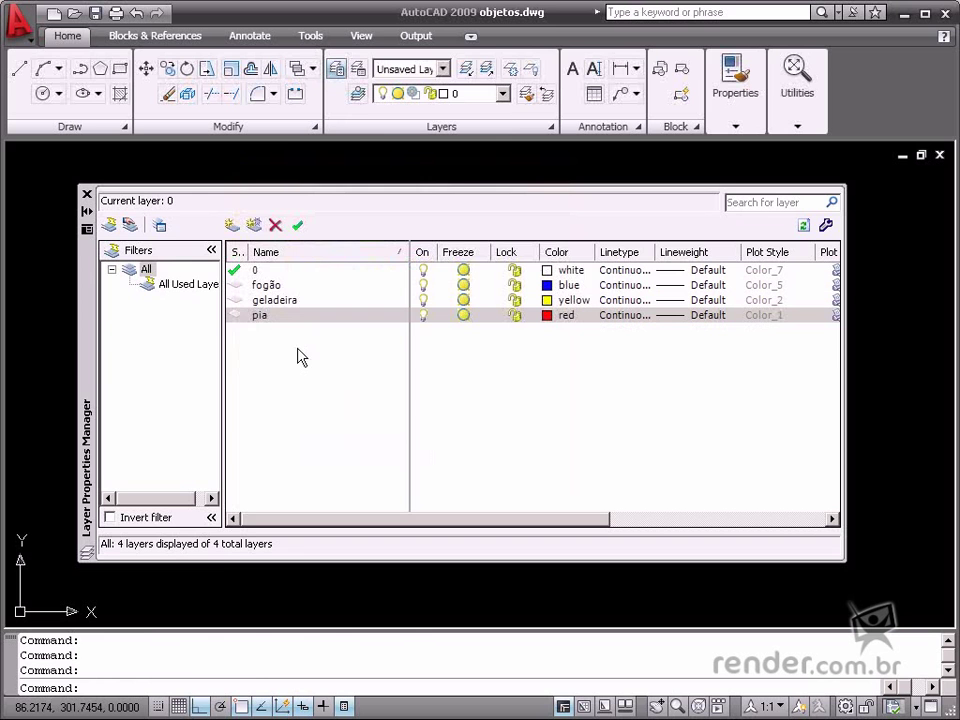
# - Move the selected sink onto layer pia with colour ByLayer
pyautogui.click(87, 196)
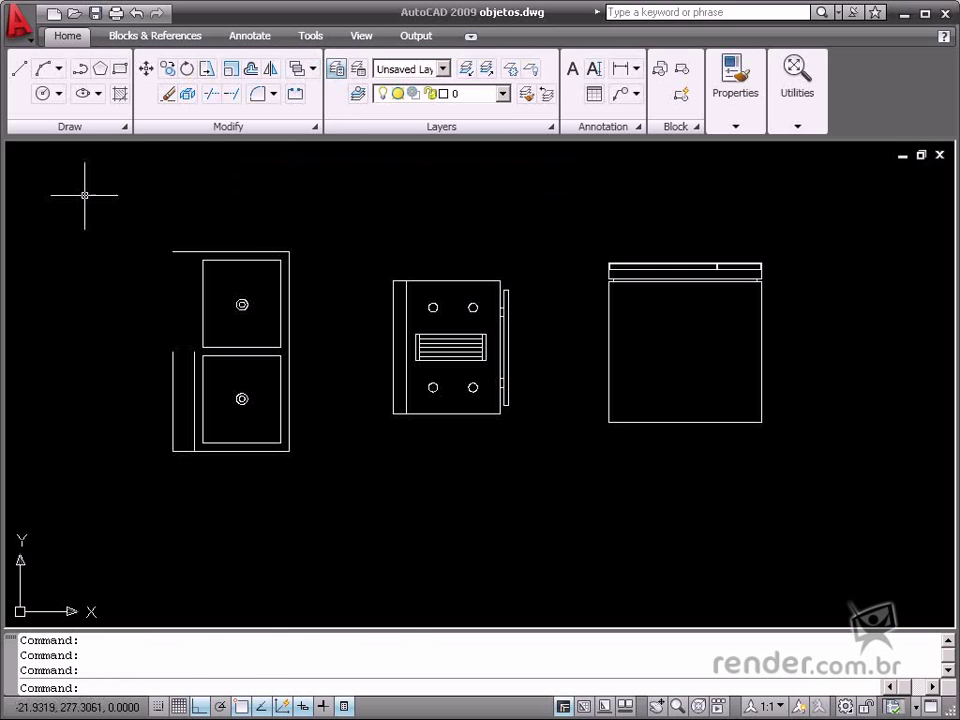
pyautogui.click(110, 195)
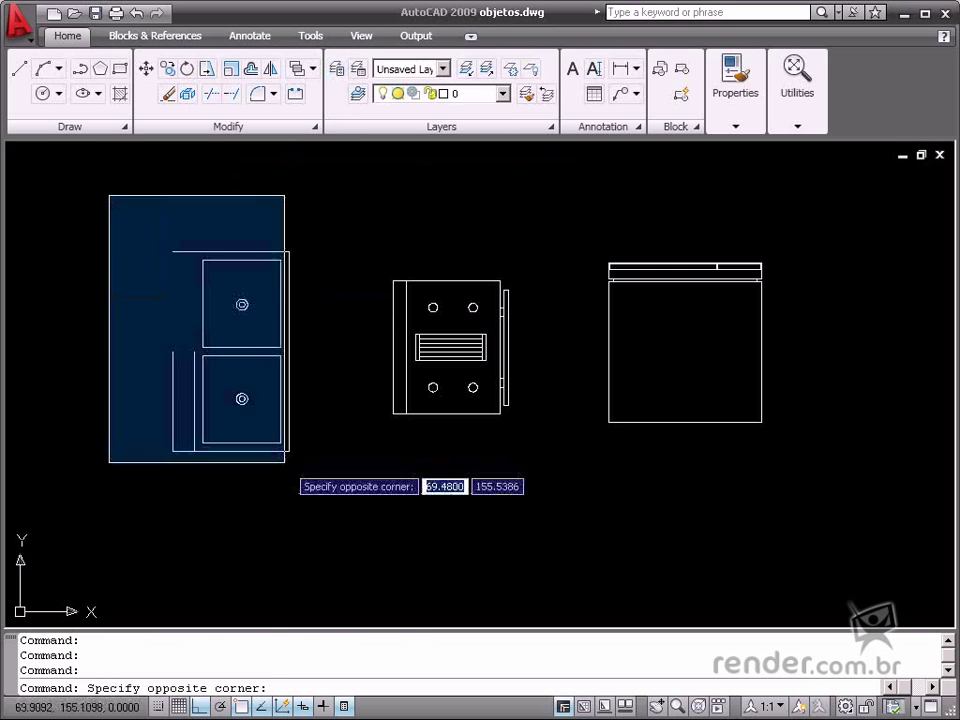
pyautogui.click(295, 465)
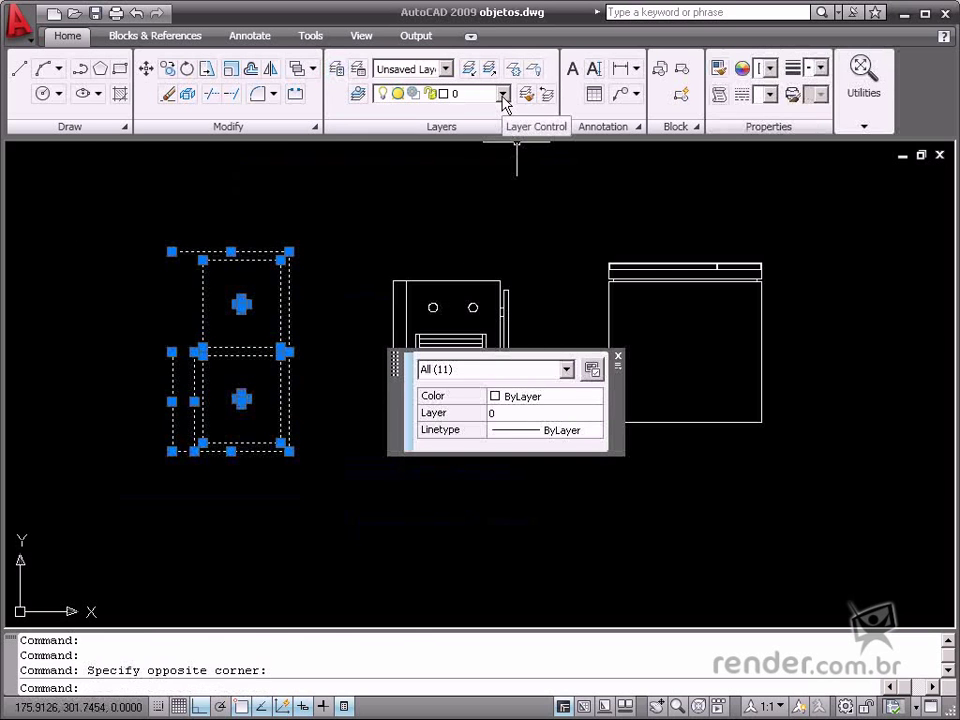
pyautogui.click(588, 397)
pyautogui.click(594, 396)
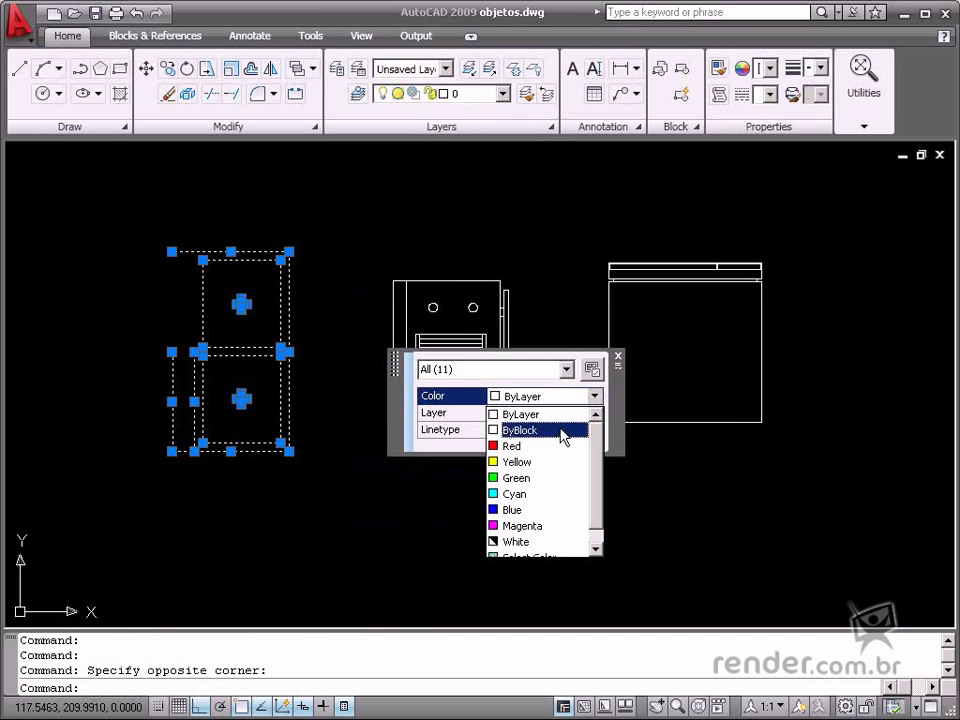
pyautogui.click(580, 413)
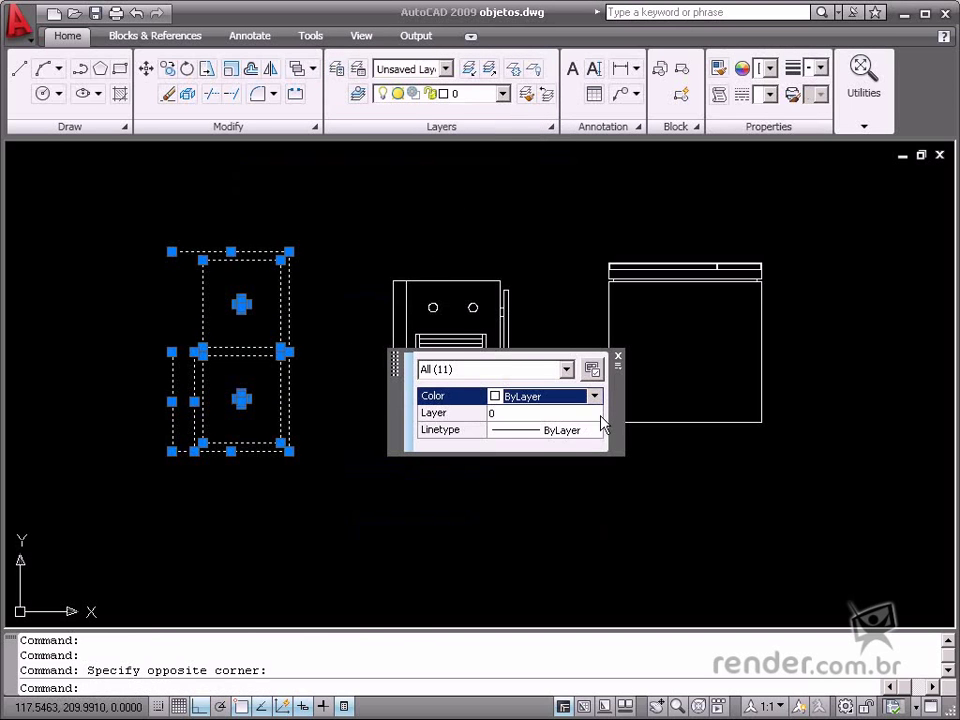
pyautogui.click(600, 415)
pyautogui.click(595, 413)
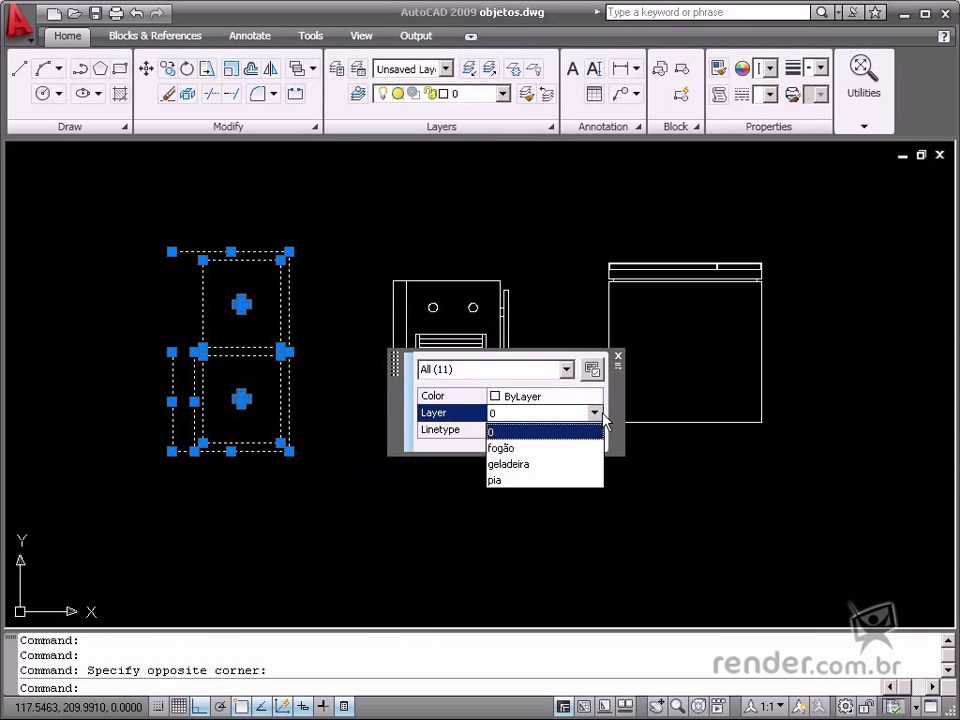
pyautogui.click(554, 480)
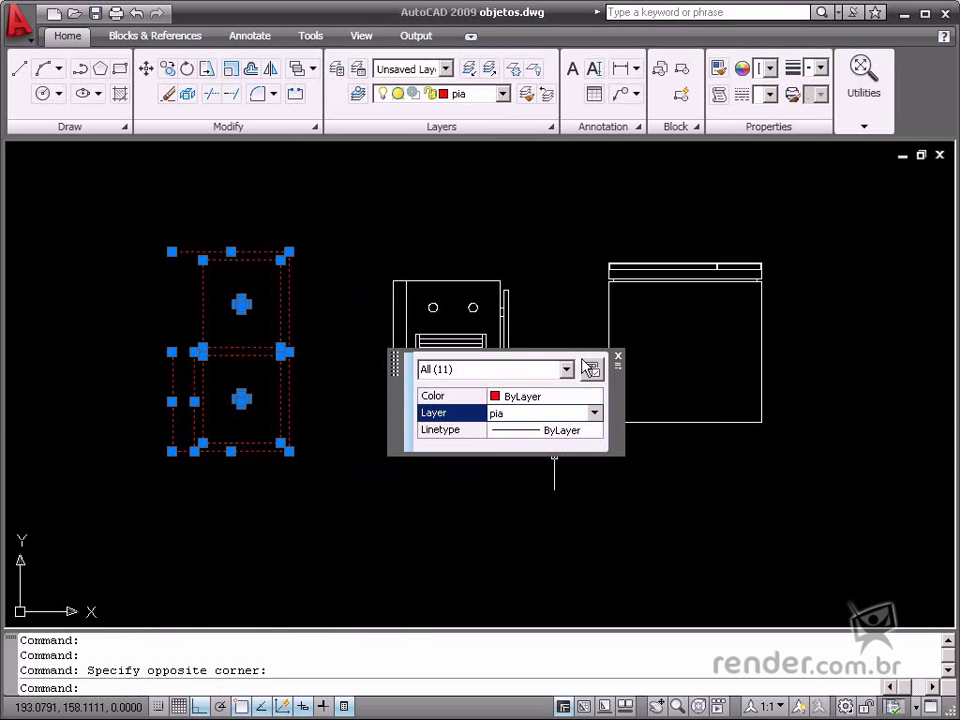
pyautogui.press('Escape')
pyautogui.click(371, 246)
# - Put the stove on the fogão layer with colour ByLayer
pyautogui.click(543, 452)
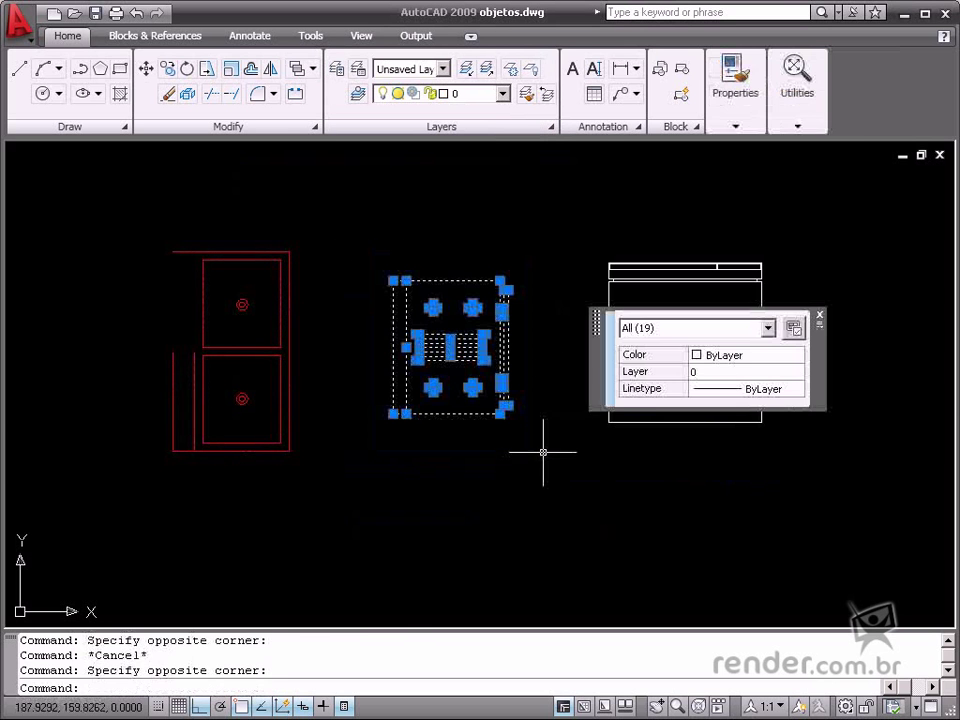
pyautogui.click(783, 360)
pyautogui.click(796, 355)
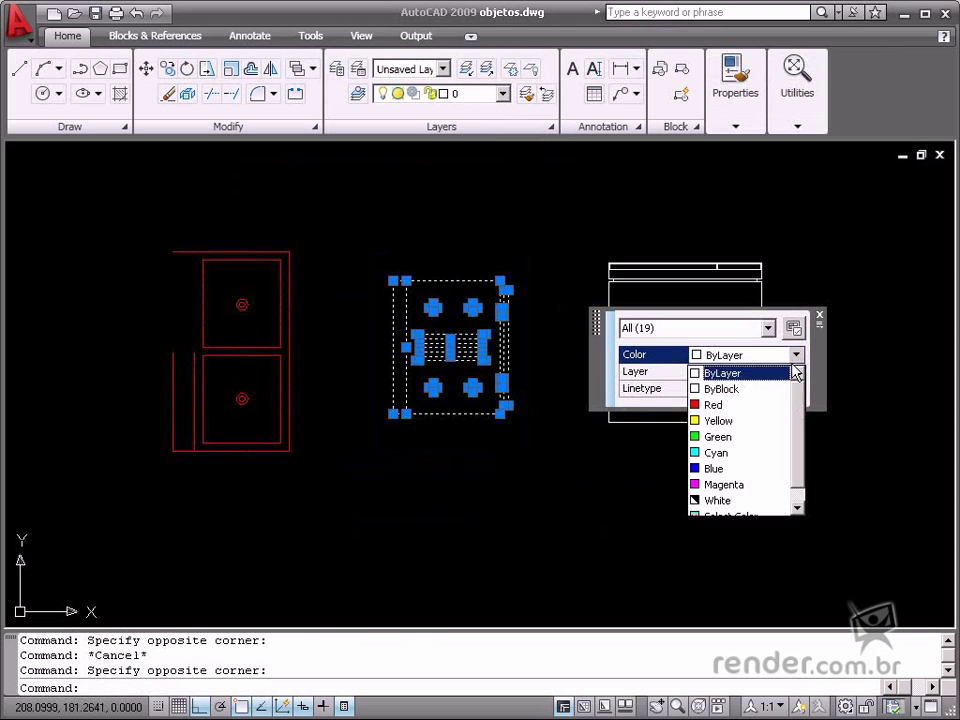
pyautogui.click(796, 356)
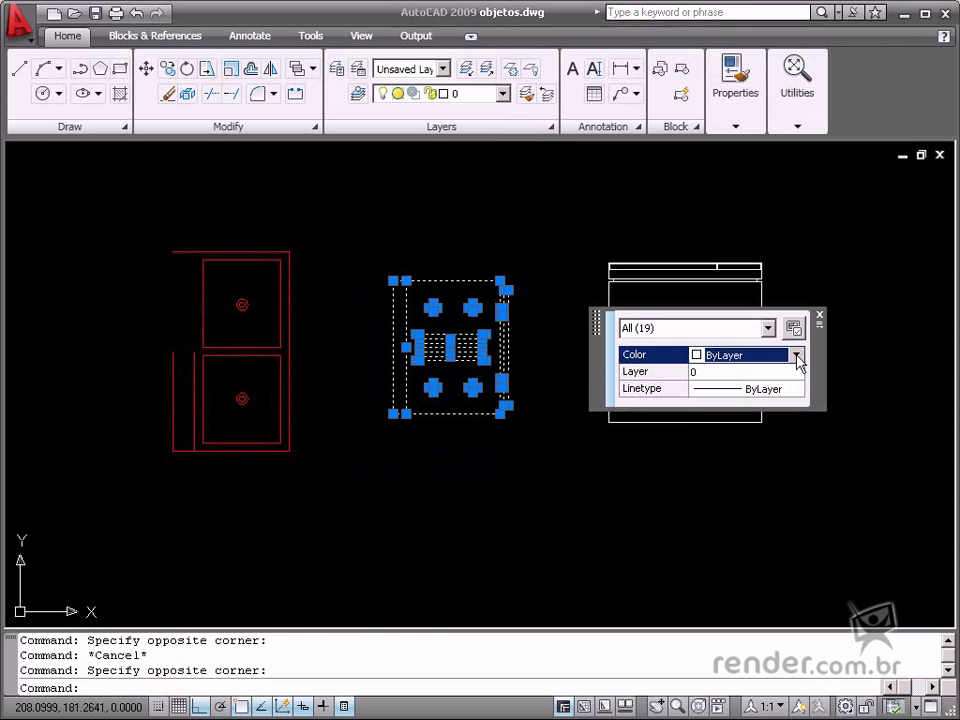
pyautogui.click(796, 371)
pyautogui.click(796, 371)
pyautogui.click(776, 407)
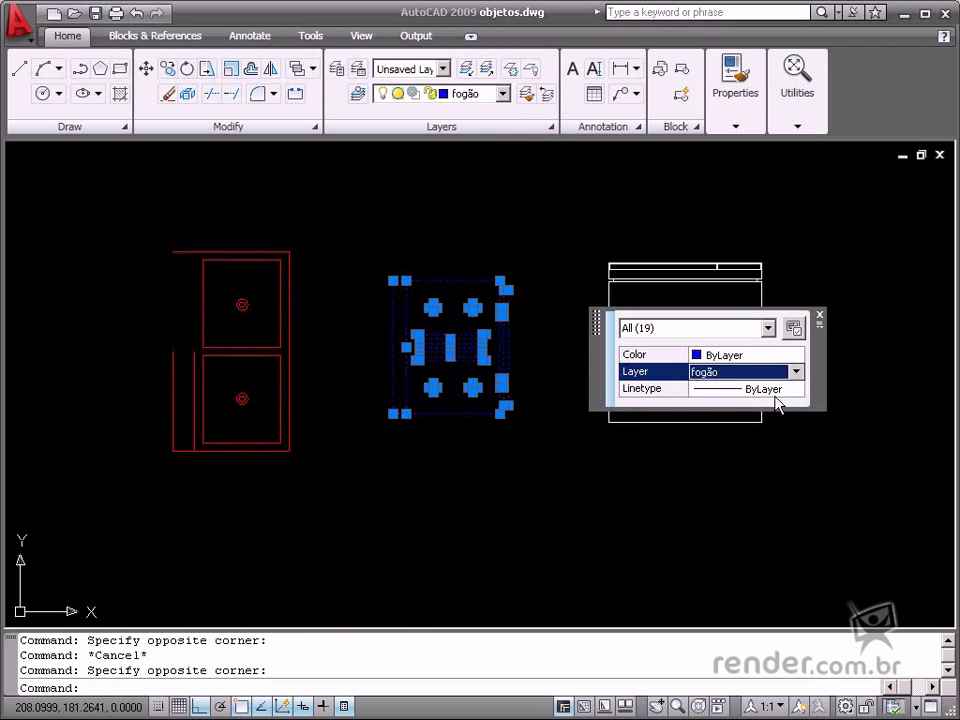
pyautogui.press('Escape')
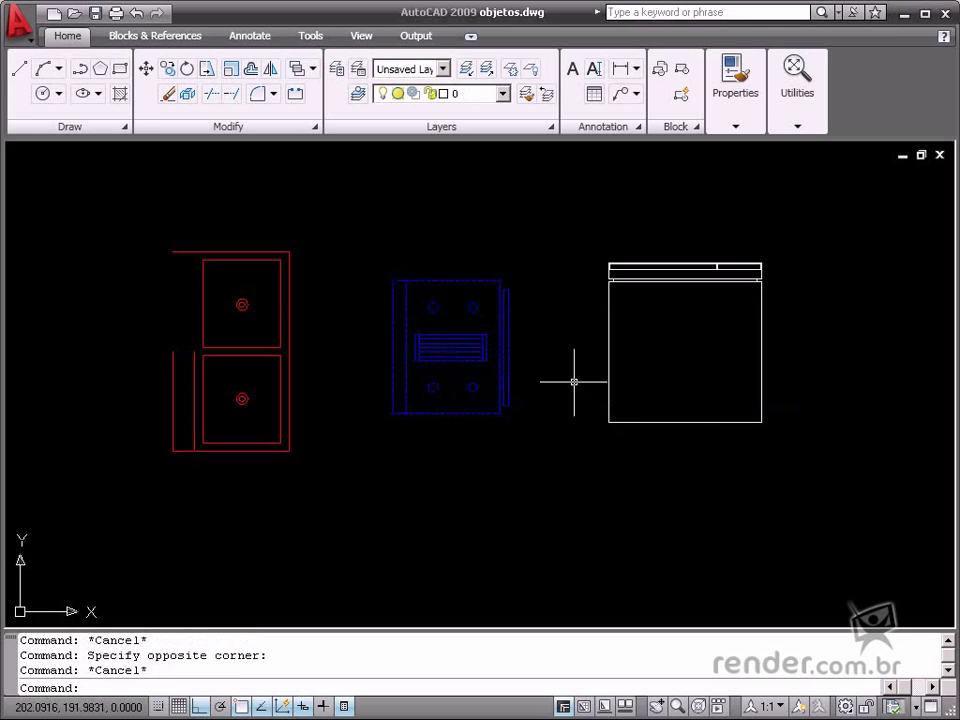
# - Assign the fridge drawing to the geladeira layer
pyautogui.click(578, 300)
pyautogui.click(797, 455)
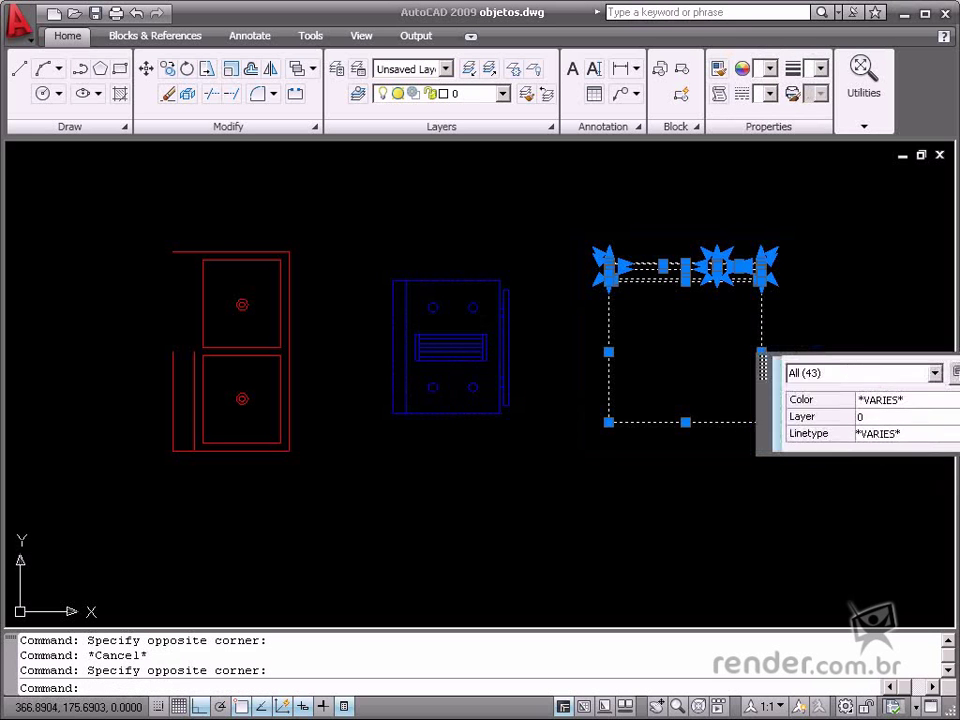
pyautogui.click(857, 418)
pyautogui.click(866, 419)
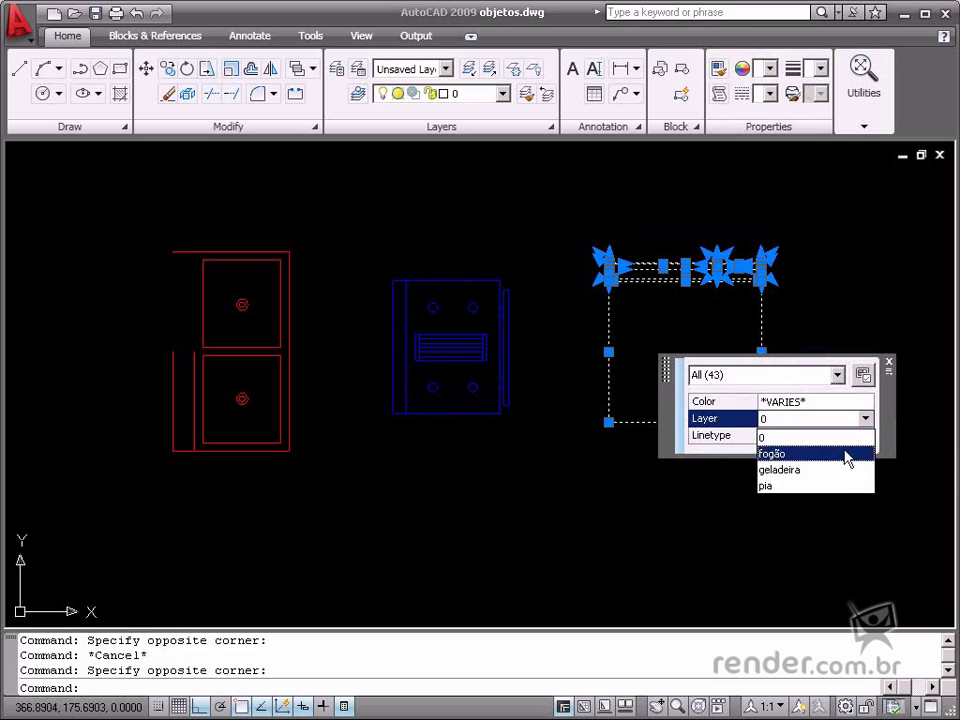
pyautogui.click(836, 470)
pyautogui.press('Escape')
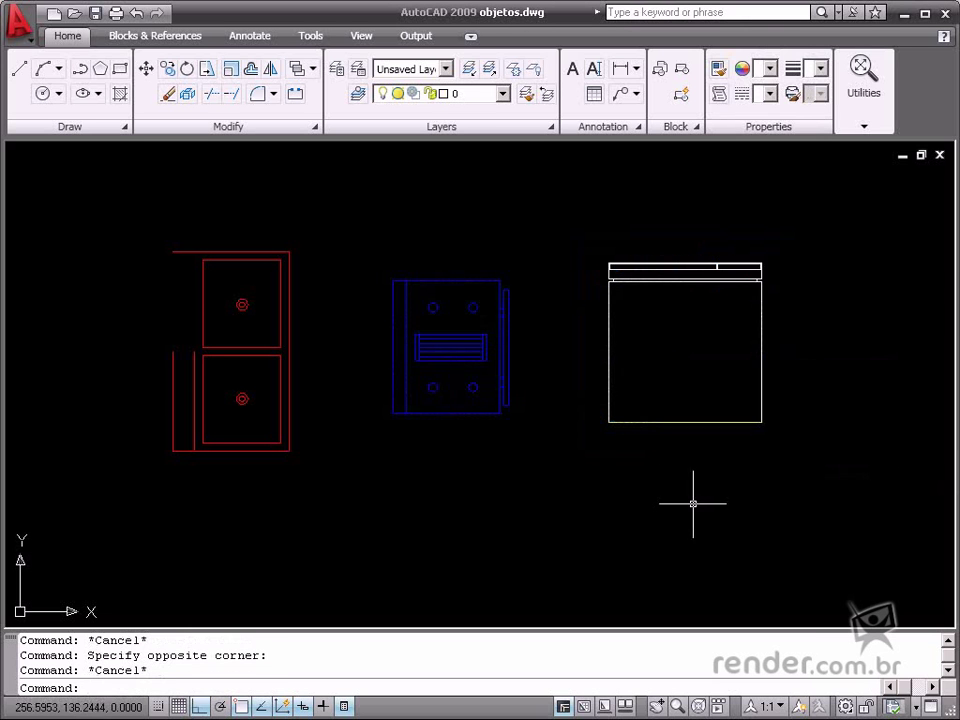
# - Set the fridge's colour to ByLayer so it displays yellow
pyautogui.click(789, 242)
pyautogui.click(590, 349)
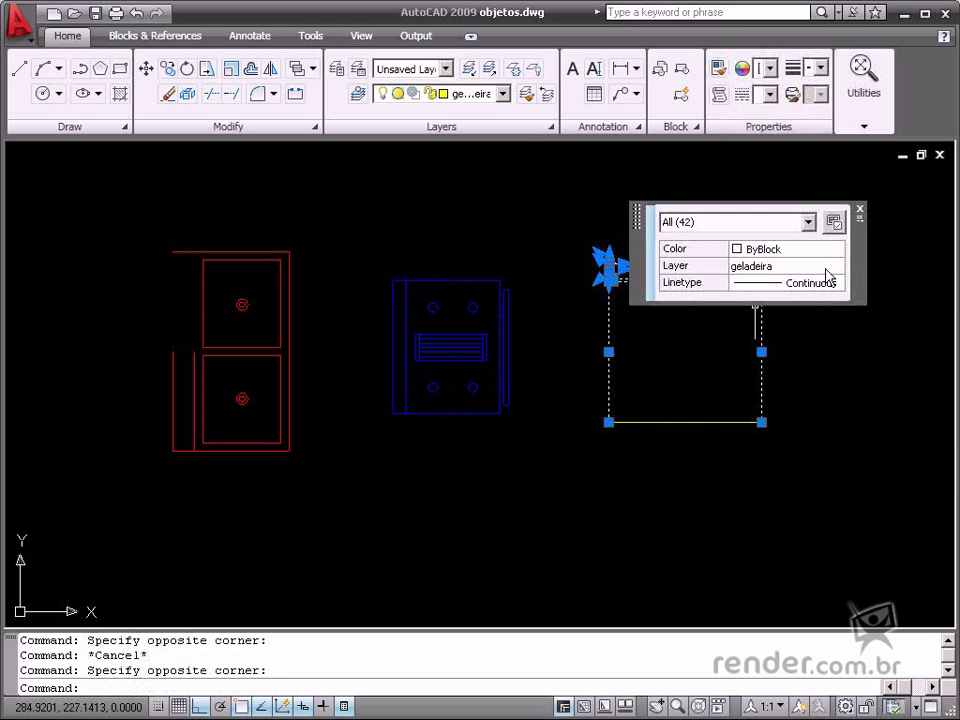
pyautogui.click(818, 249)
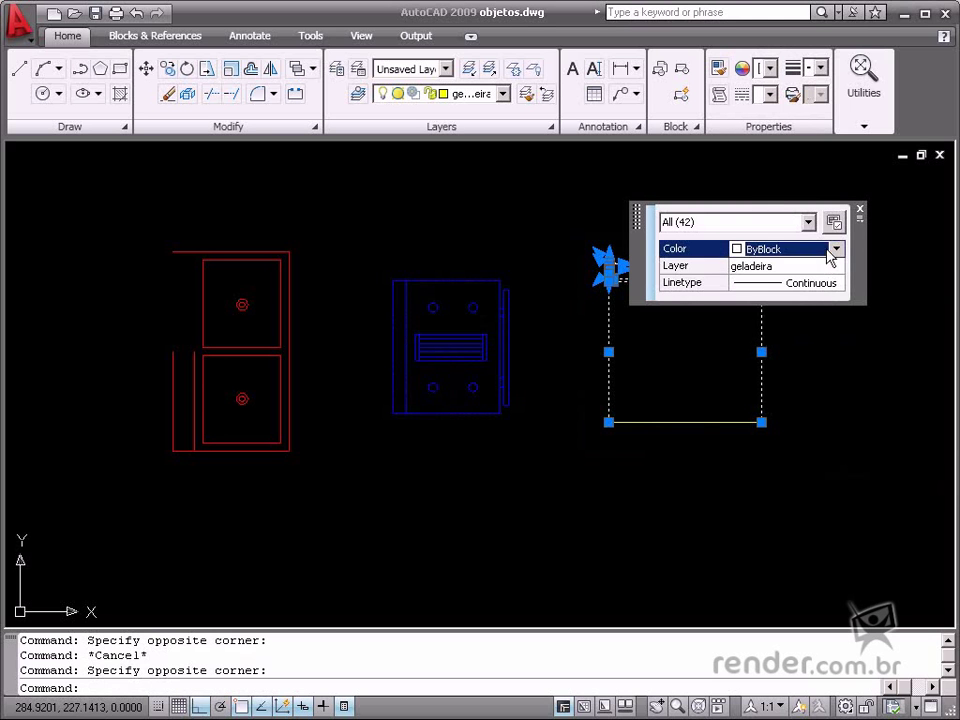
pyautogui.click(836, 249)
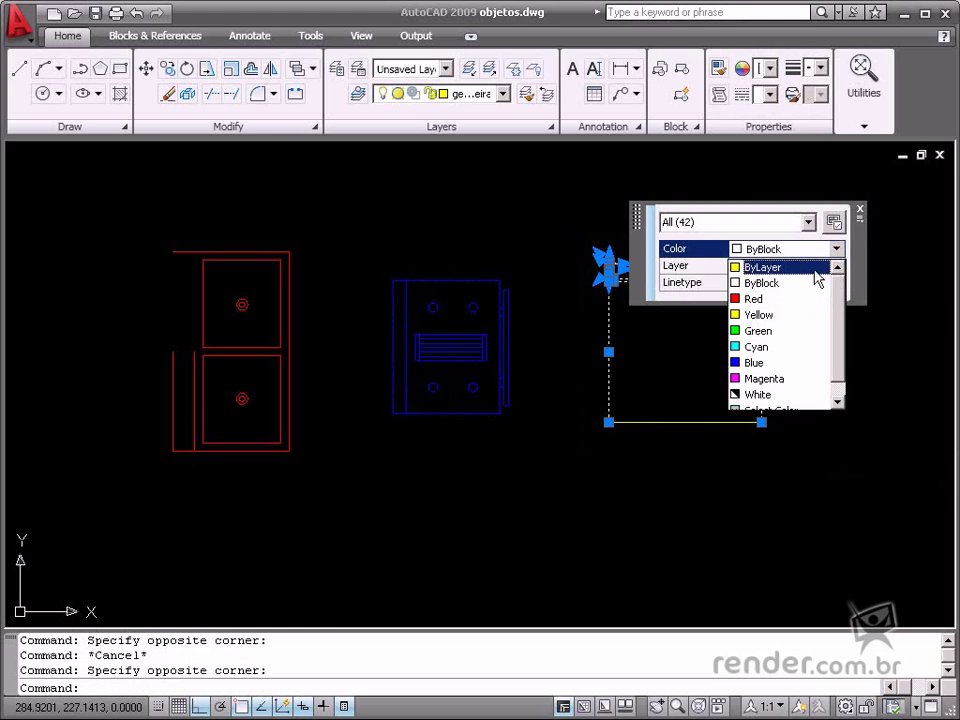
pyautogui.click(812, 268)
pyautogui.press('Escape')
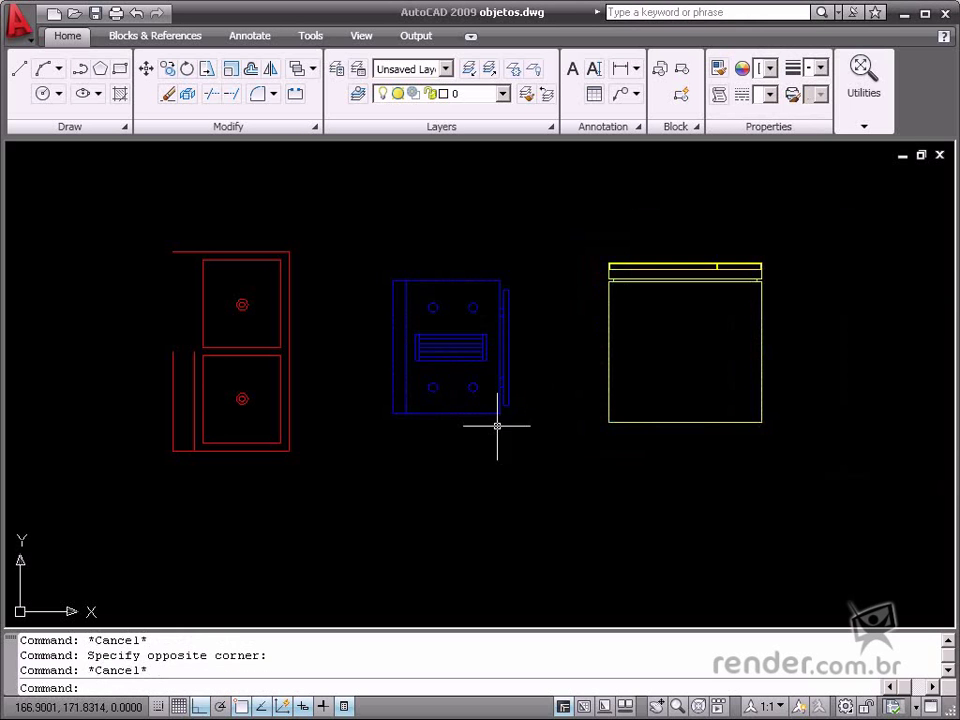
pyautogui.moveTo(407, 306); pyautogui.dragTo(405, 333, button='middle')
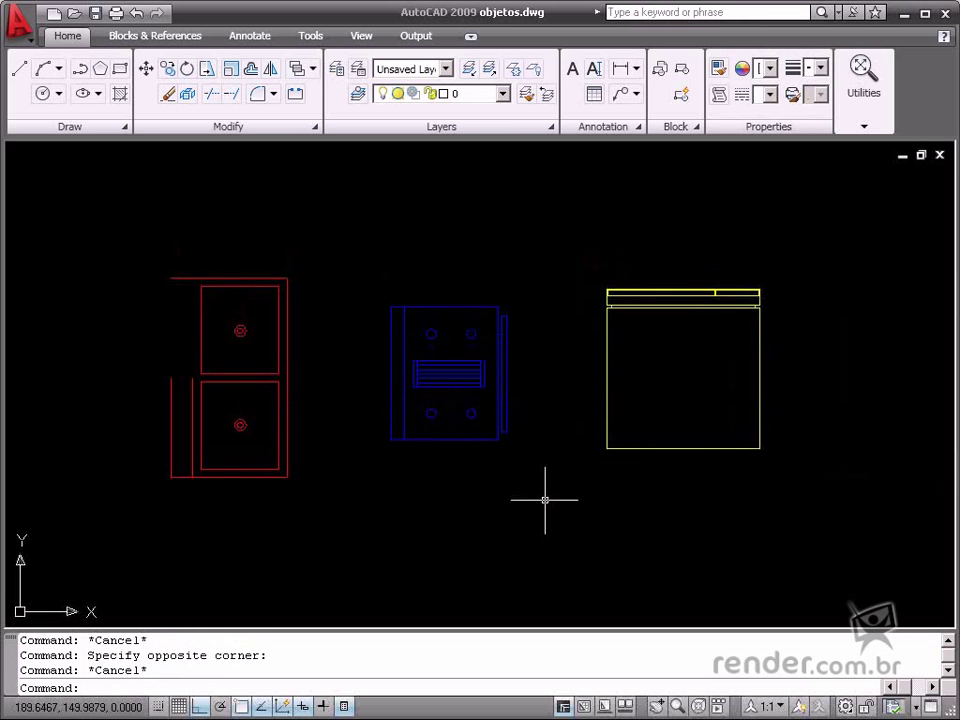
pyautogui.scroll(2, 154, 360)
pyautogui.moveTo(154, 360); pyautogui.dragTo(315, 375, button='middle')
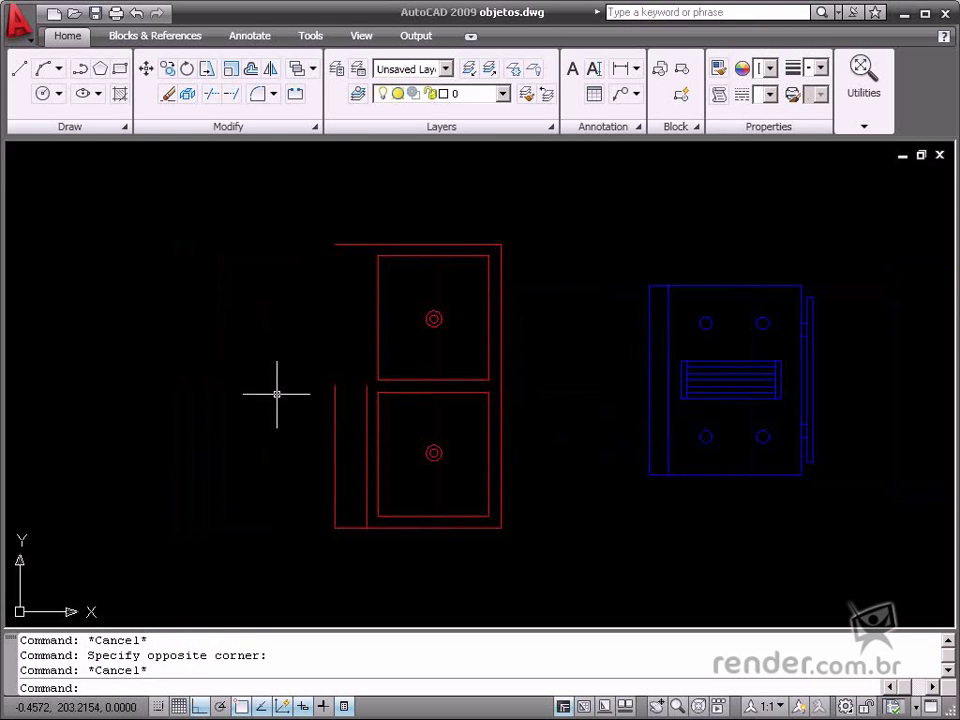
# - Extend the sink's outer and inner left vertical lines up to its top edge
pyautogui.click(231, 93)
pyautogui.click(342, 247)
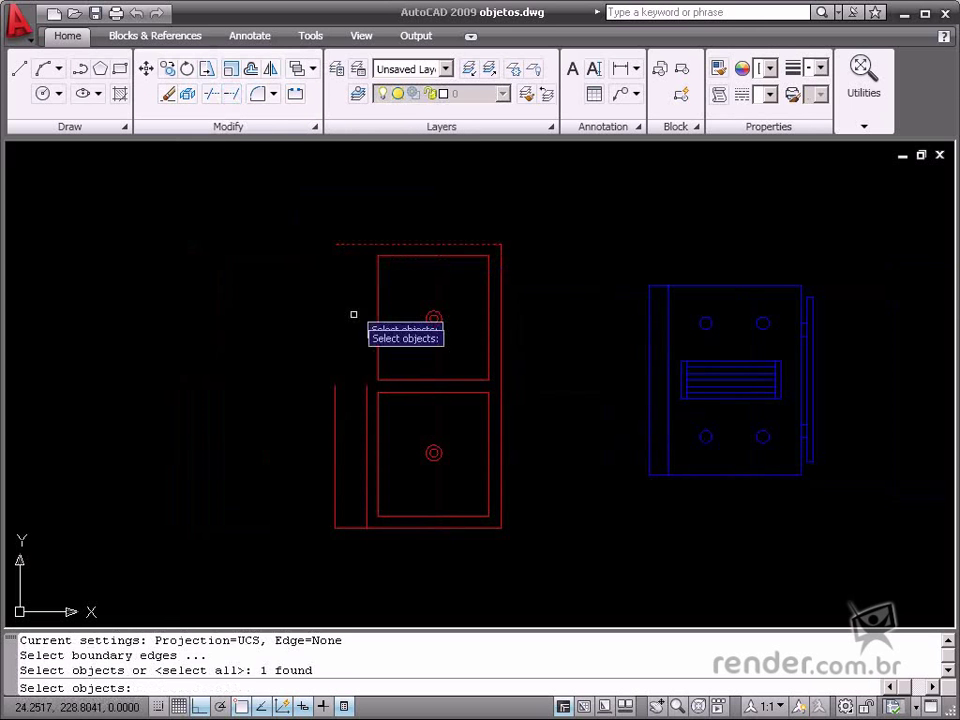
pyautogui.click(364, 393)
pyautogui.click(333, 397)
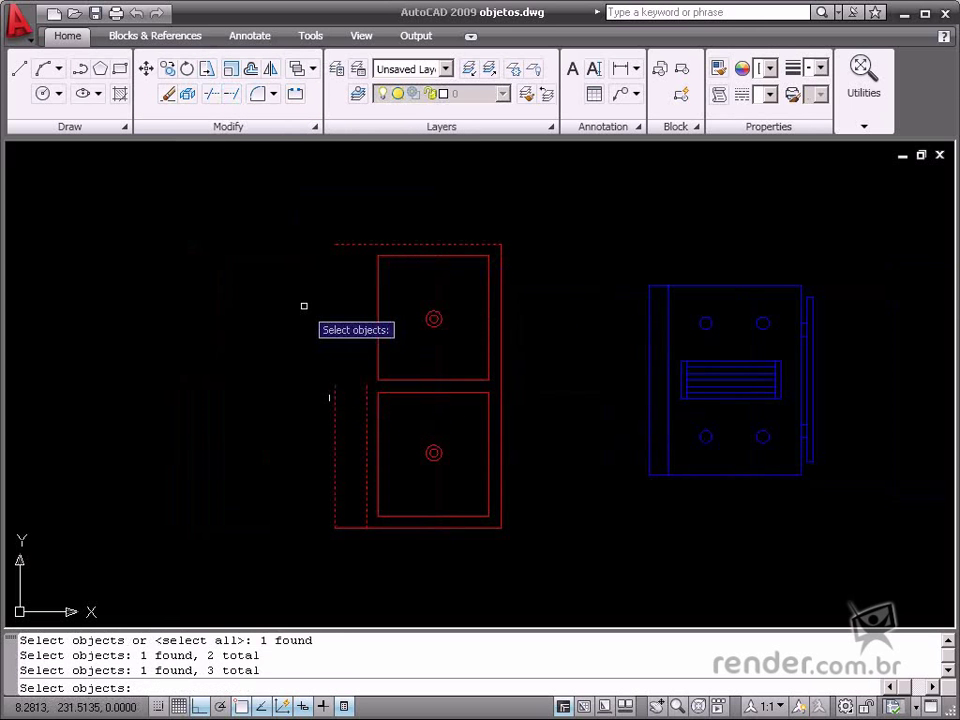
pyautogui.press('Return')
pyautogui.click(333, 409)
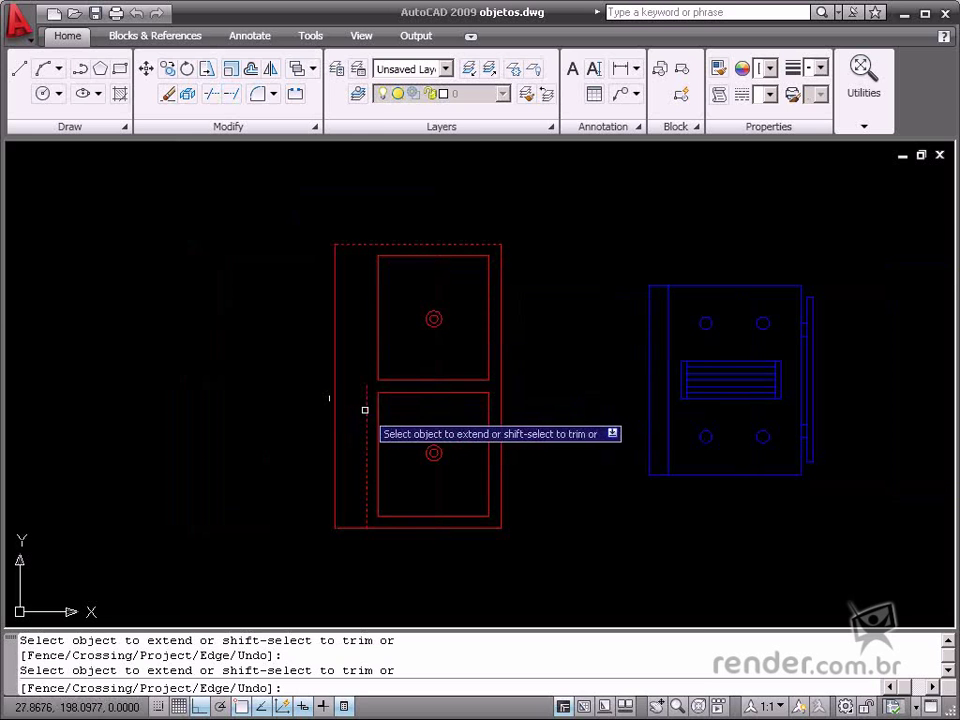
pyautogui.click(364, 407)
pyautogui.rightClick(291, 341)
pyautogui.click(295, 348)
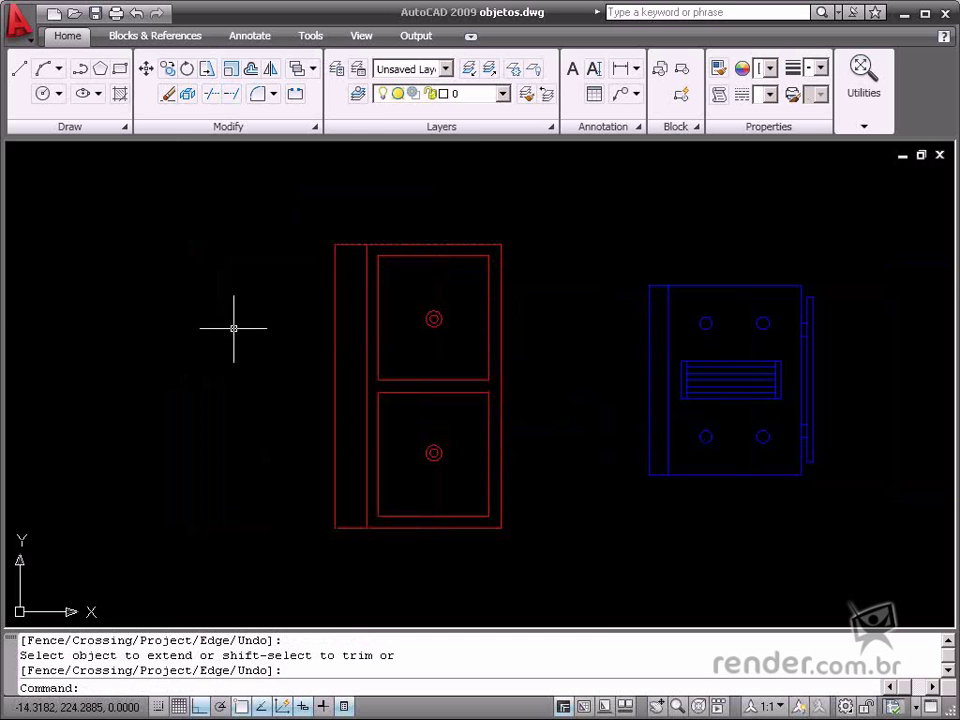
pyautogui.moveTo(233, 328); pyautogui.dragTo(182, 306, button='middle')
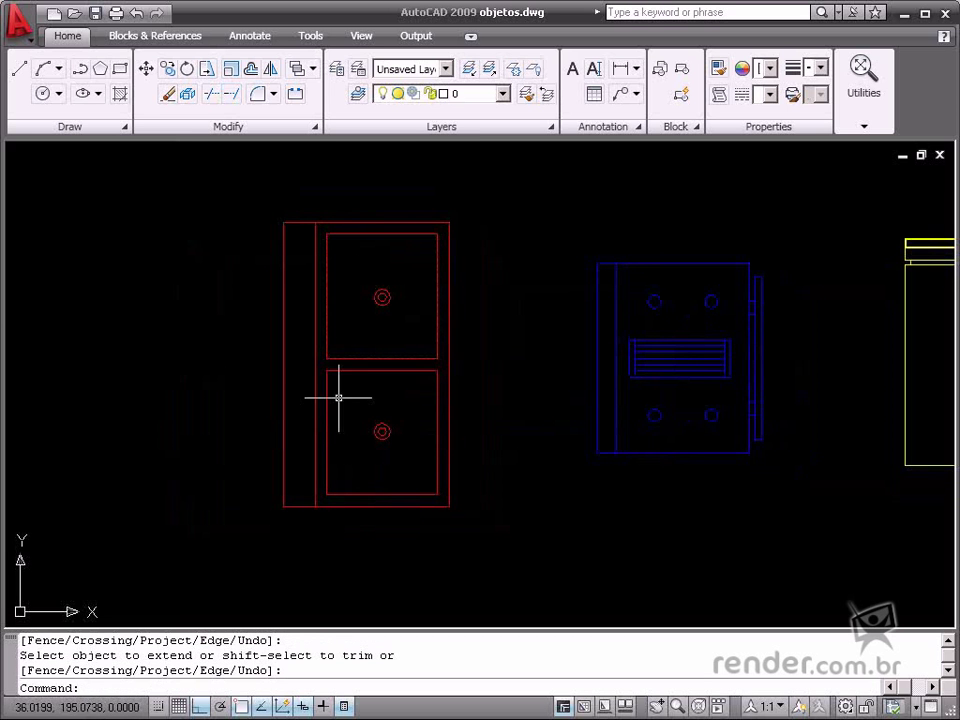
pyautogui.scroll(2, 370, 340)
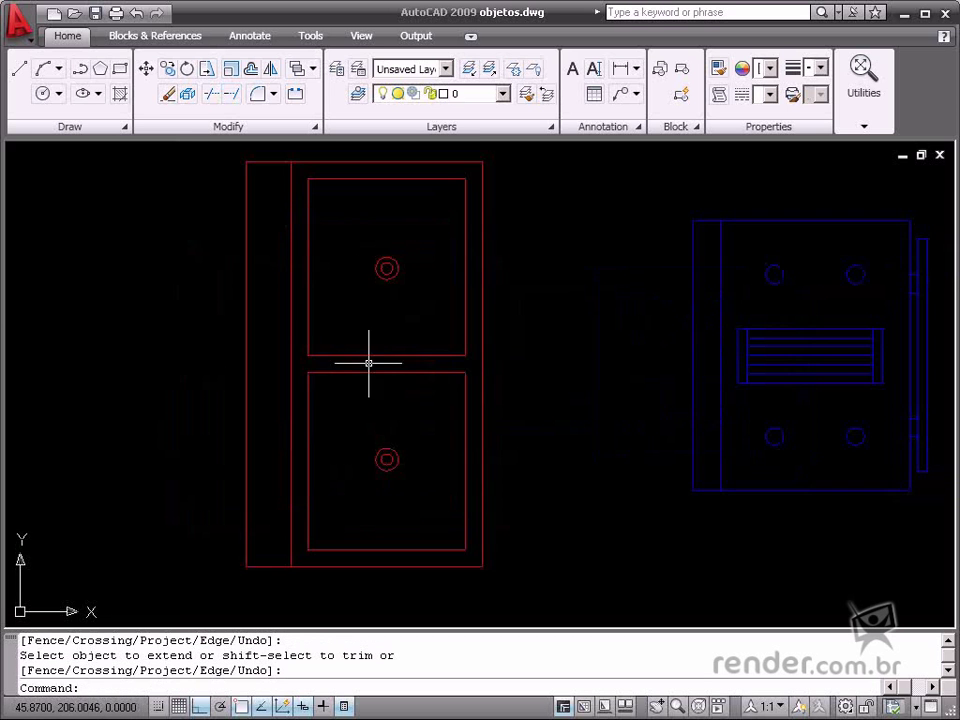
# - Set the fillet radius to 5 and round the upper basin's corners
pyautogui.click(258, 94)
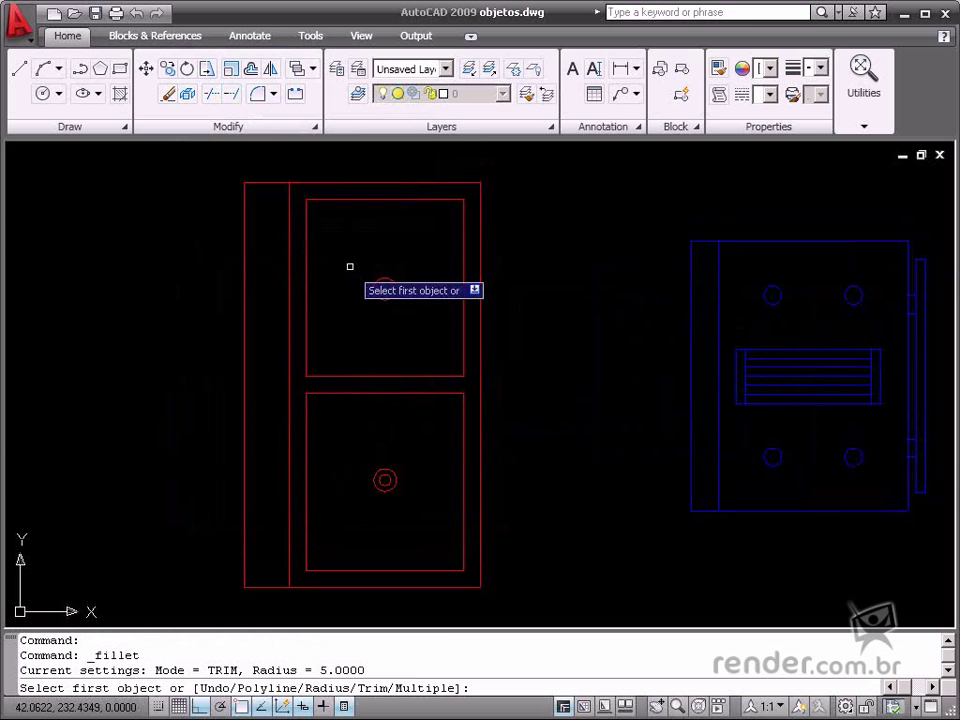
pyautogui.write('r')
pyautogui.press('Return')
pyautogui.write('5')
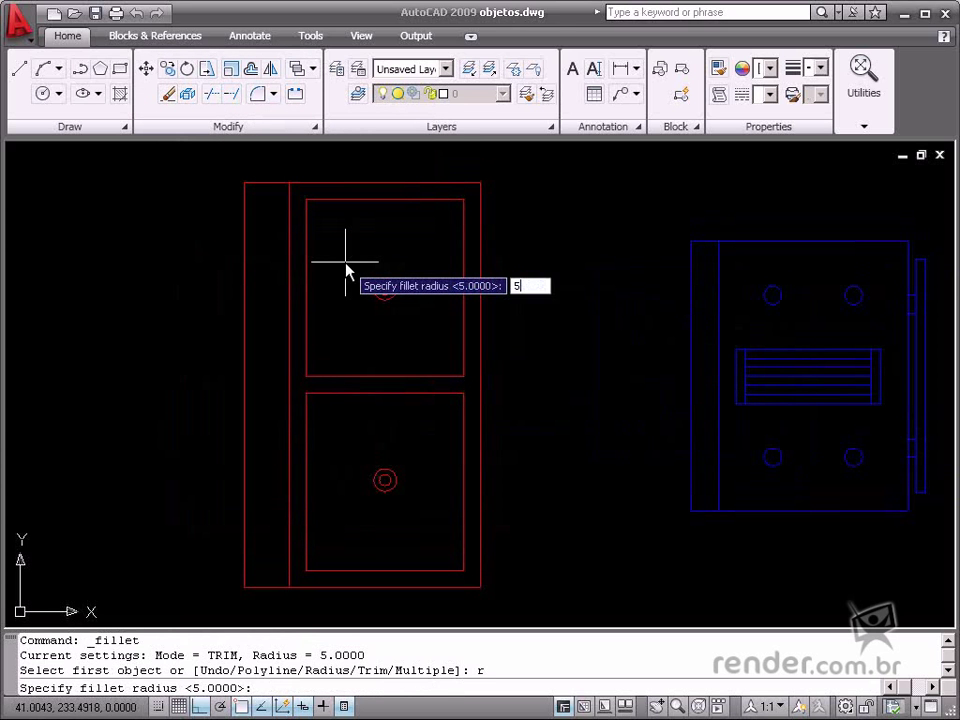
pyautogui.press('Return')
pyautogui.click(306, 221)
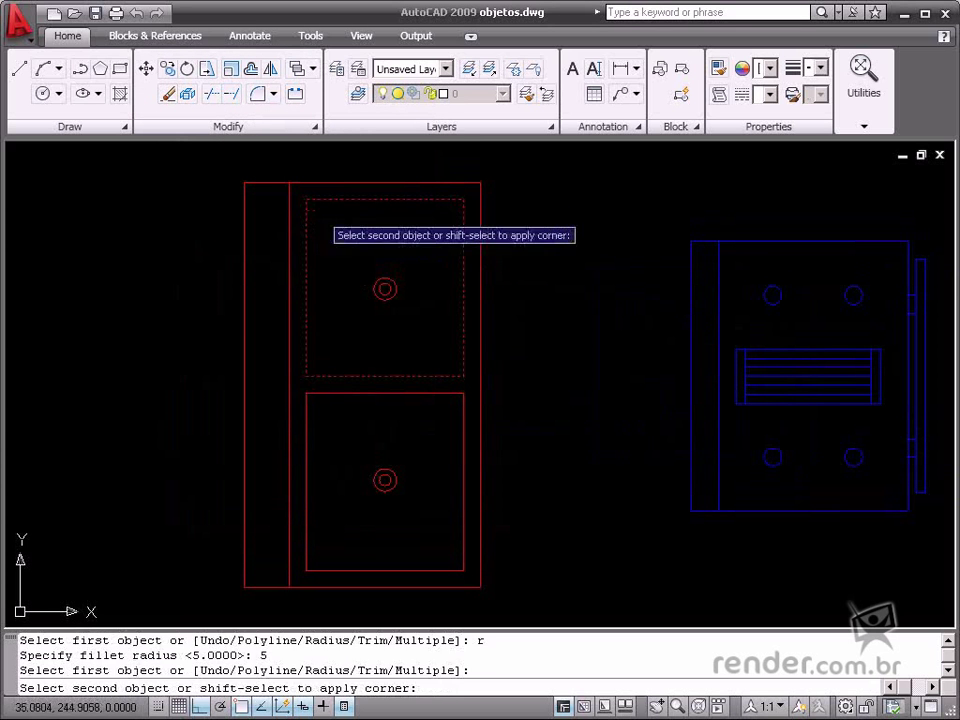
pyautogui.click(326, 199)
pyautogui.press('Return')
pyautogui.click(407, 199)
pyautogui.click(463, 211)
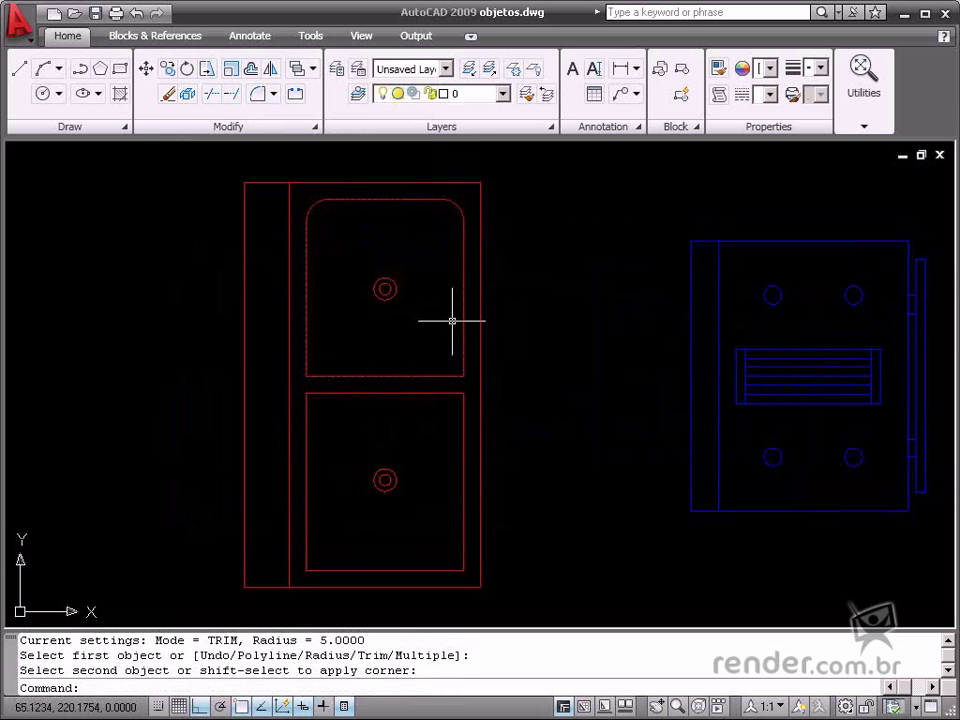
pyautogui.press('Return')
pyautogui.click(463, 334)
pyautogui.click(434, 376)
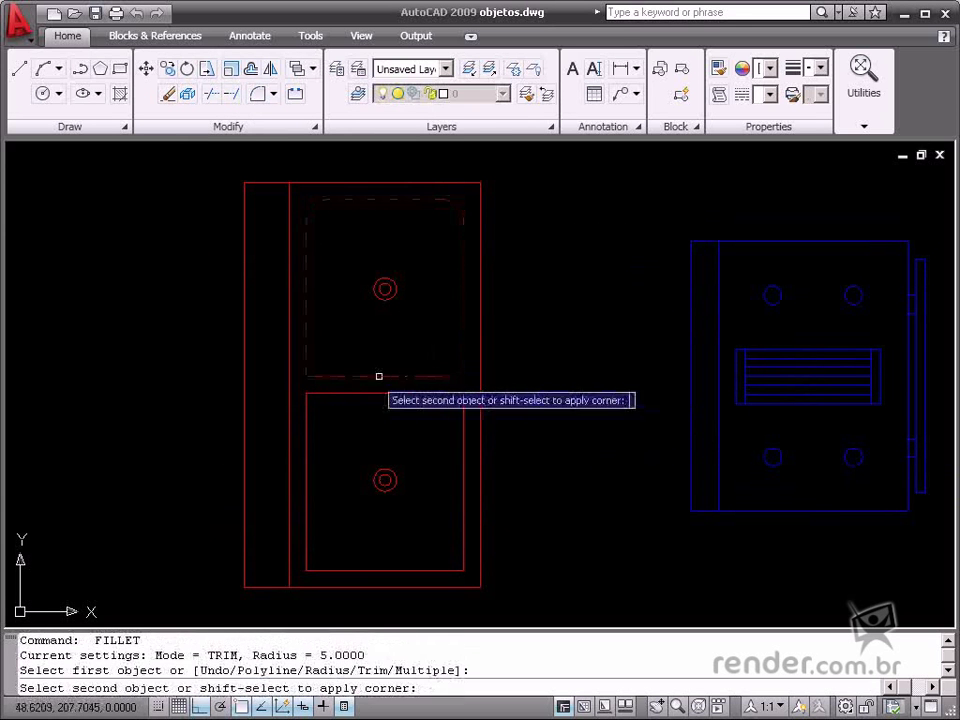
pyautogui.click(304, 344)
# - Fillet all four corners of the lower basin with radius 5
pyautogui.press('Return')
pyautogui.click(318, 400)
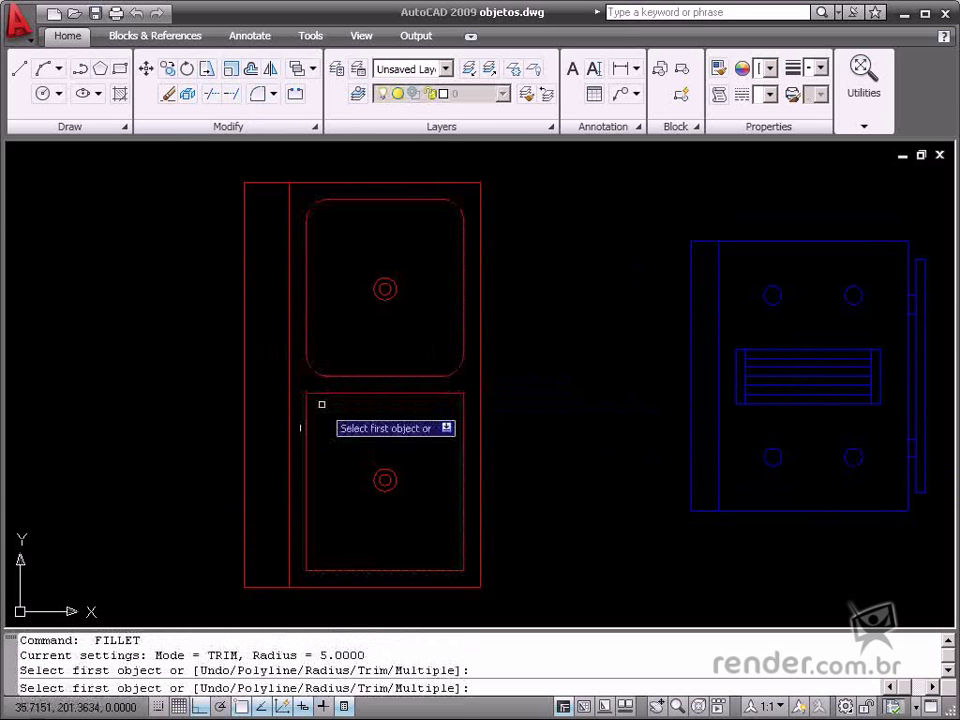
pyautogui.click(306, 402)
pyautogui.click(330, 394)
pyautogui.press('Return')
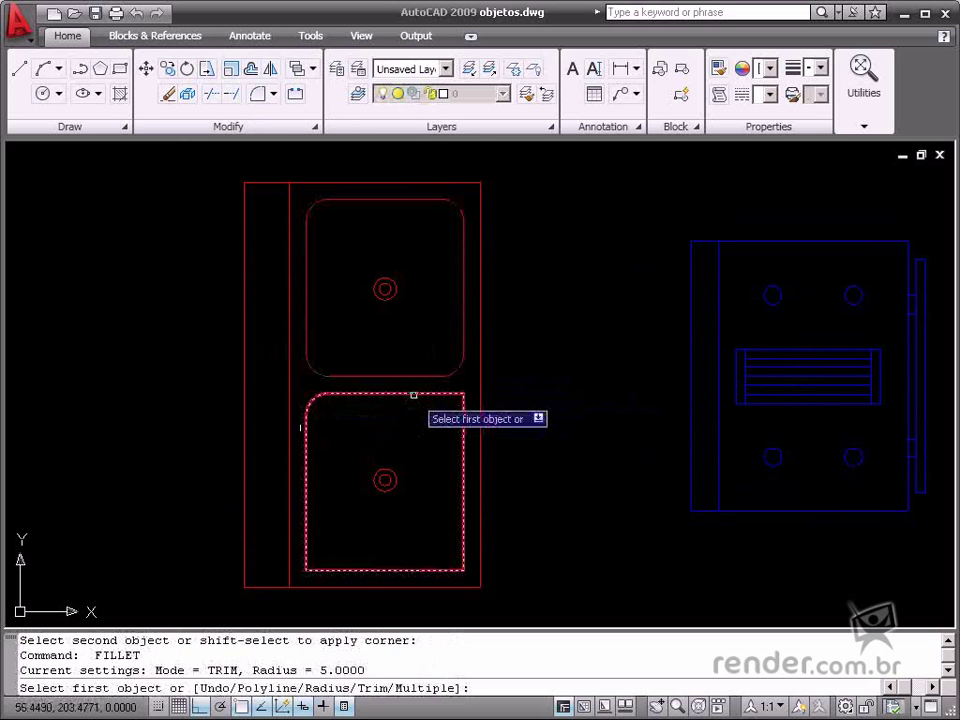
pyautogui.click(411, 394)
pyautogui.click(462, 416)
pyautogui.press('Return')
pyautogui.click(461, 500)
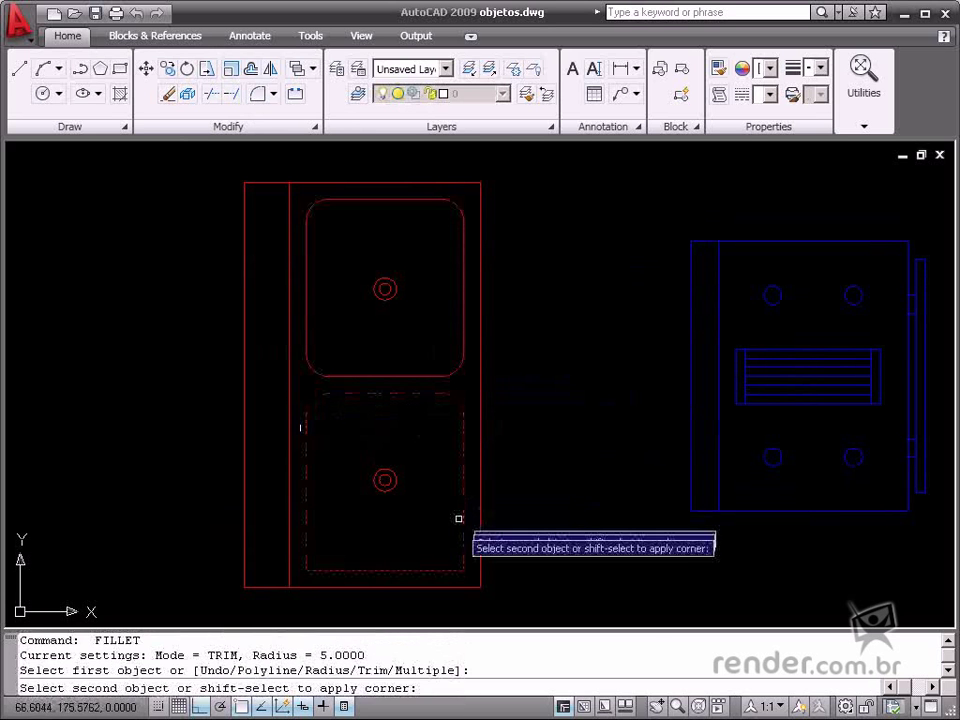
pyautogui.click(430, 570)
pyautogui.press('Return')
pyautogui.click(395, 570)
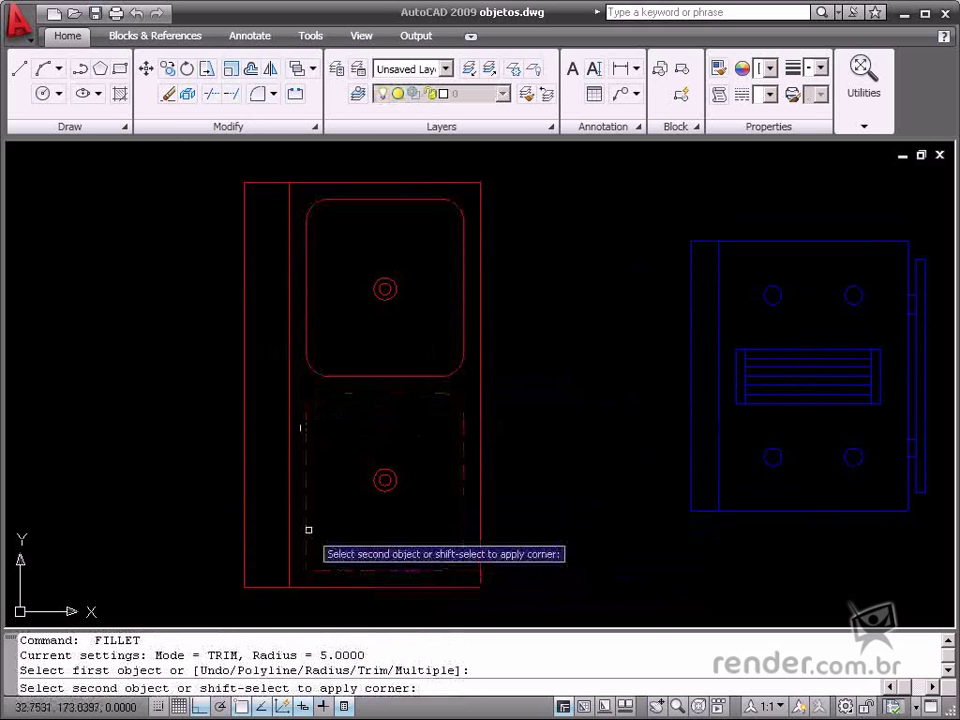
pyautogui.click(306, 527)
pyautogui.press('Escape')
pyautogui.scroll(-2, 174, 349)
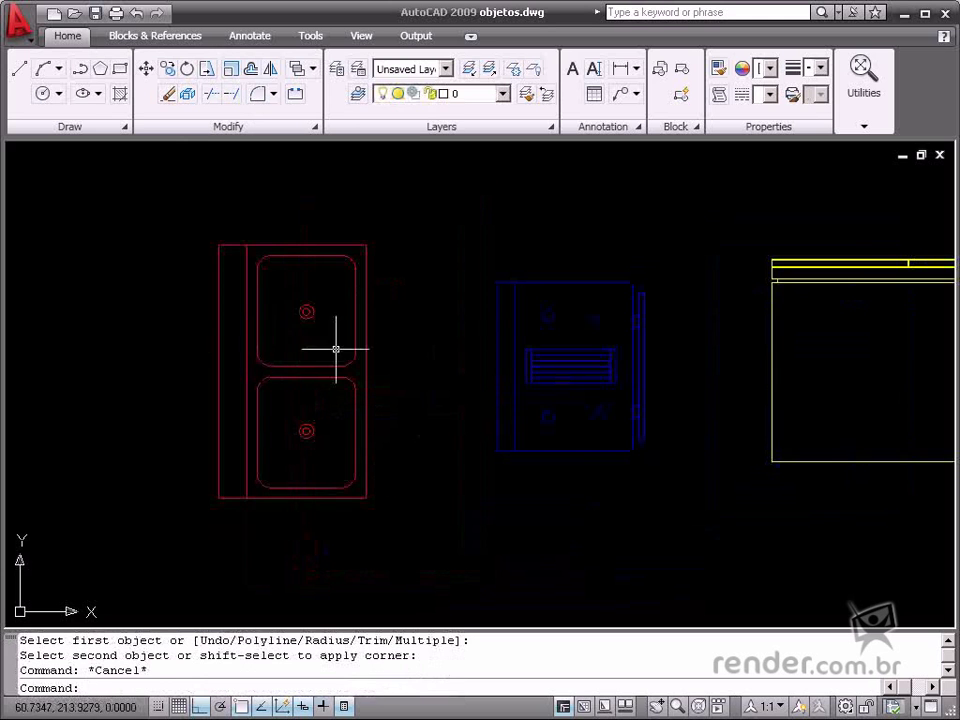
pyautogui.moveTo(378, 347); pyautogui.dragTo(311, 347, button='middle')
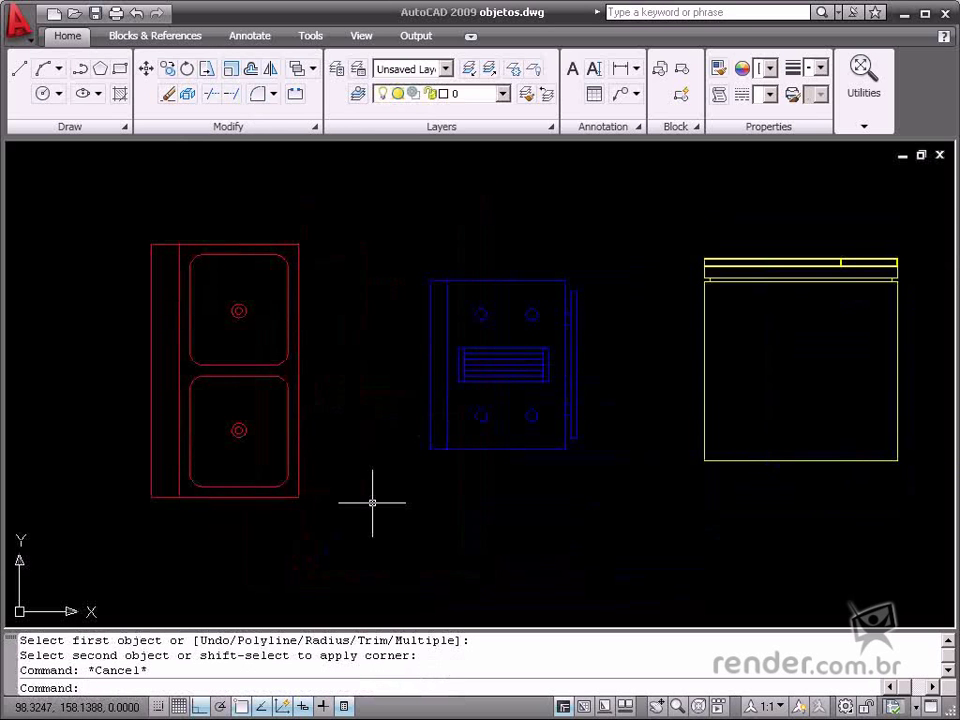
pyautogui.scroll(2, 542, 336)
pyautogui.scroll(2, 542, 336)
# - Make fogão the current layer and start Offset with a distance of 2
pyautogui.moveTo(542, 336); pyautogui.dragTo(457, 398, button='middle')
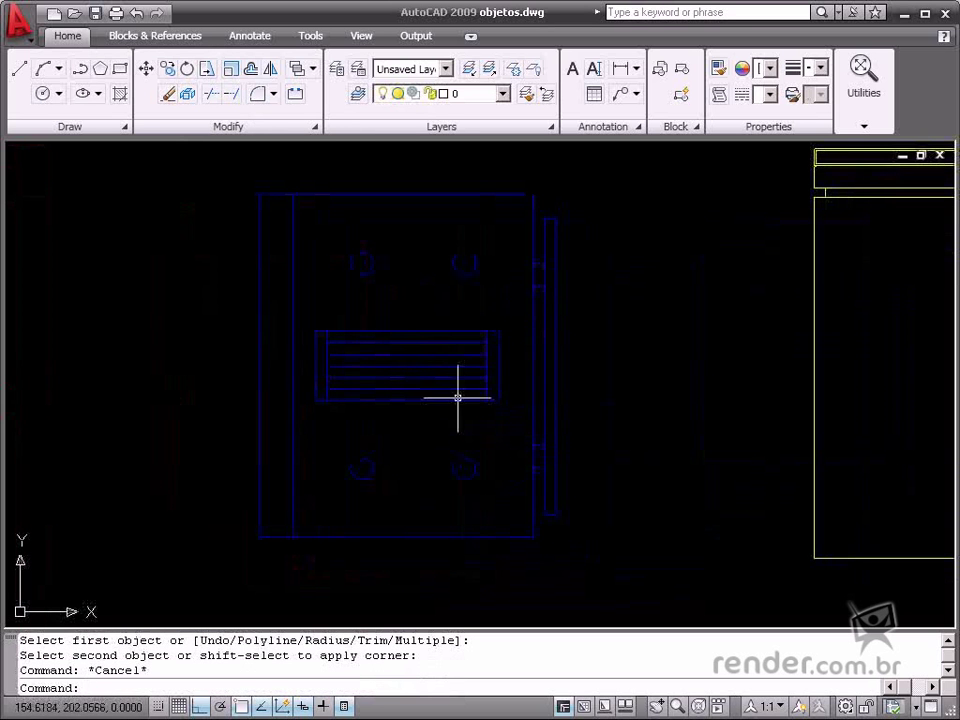
pyautogui.click(504, 95)
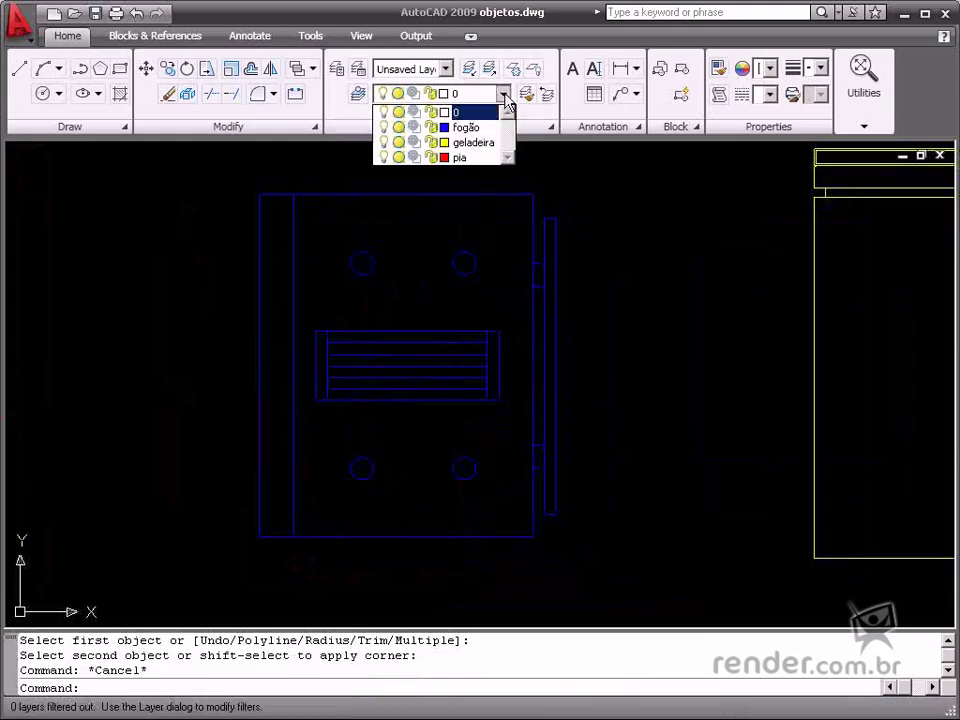
pyautogui.click(458, 127)
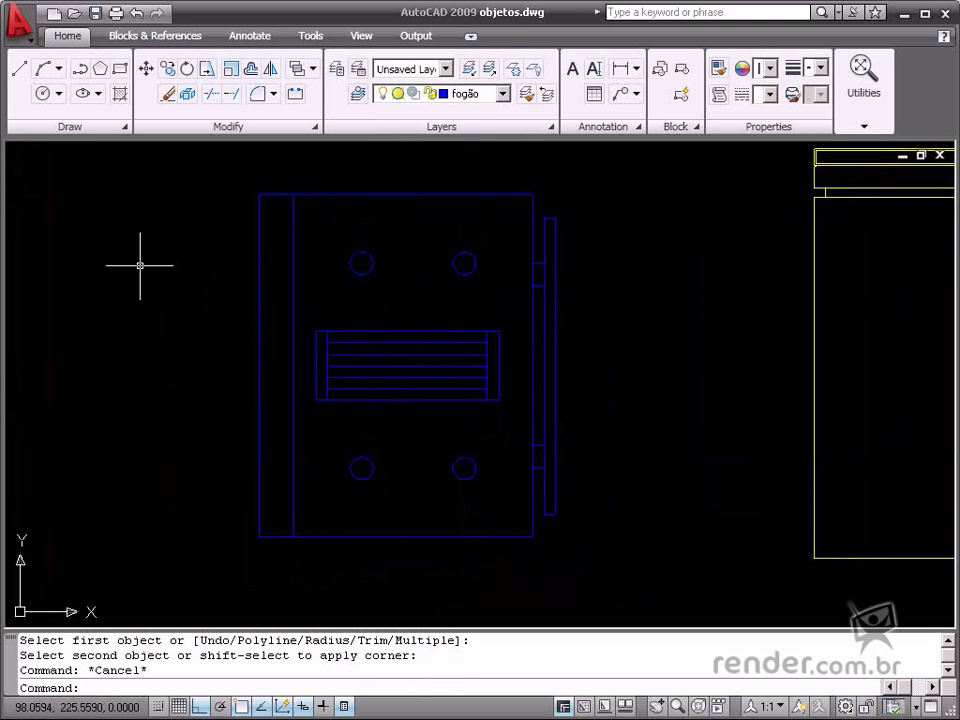
pyautogui.click(253, 76)
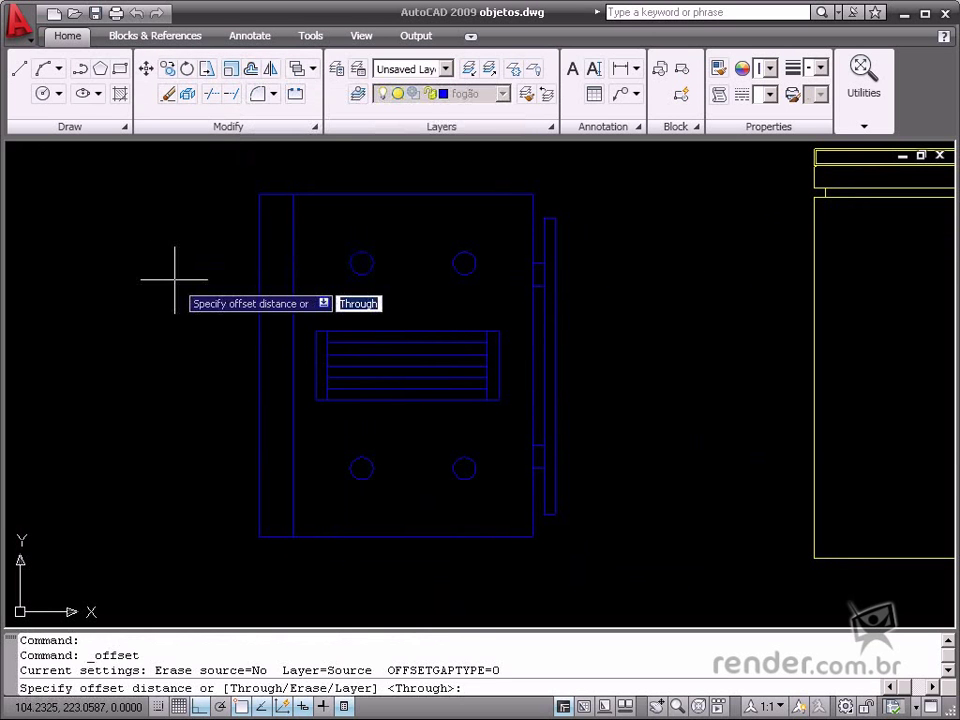
pyautogui.write('2')
pyautogui.press('Return')
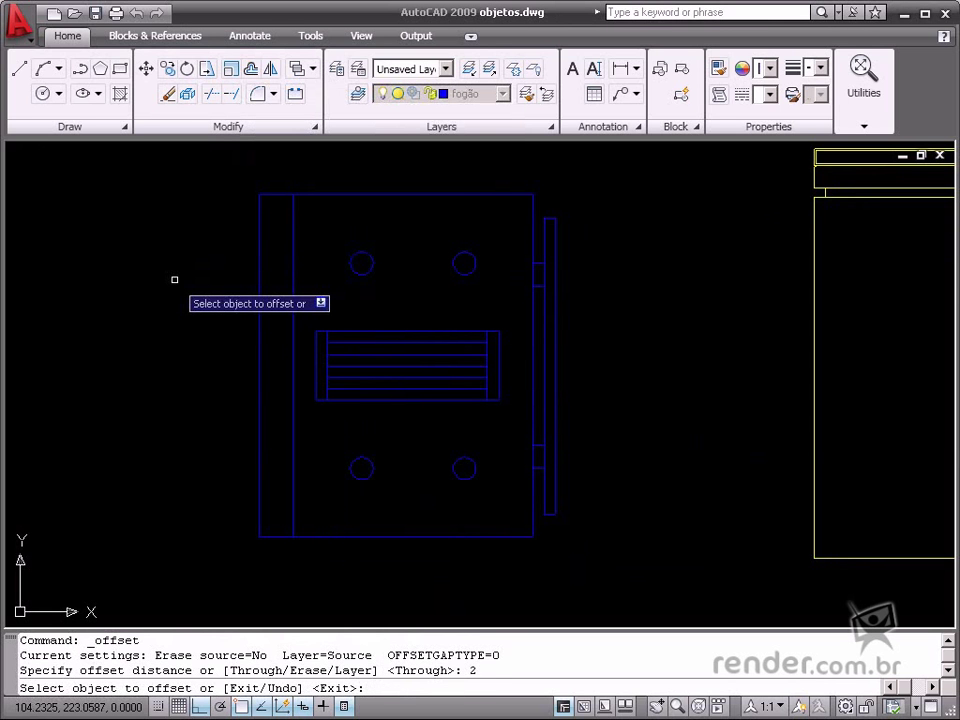
# - Offset the two upper burner circles outward twice each to form concentric rings
pyautogui.click(465, 261)
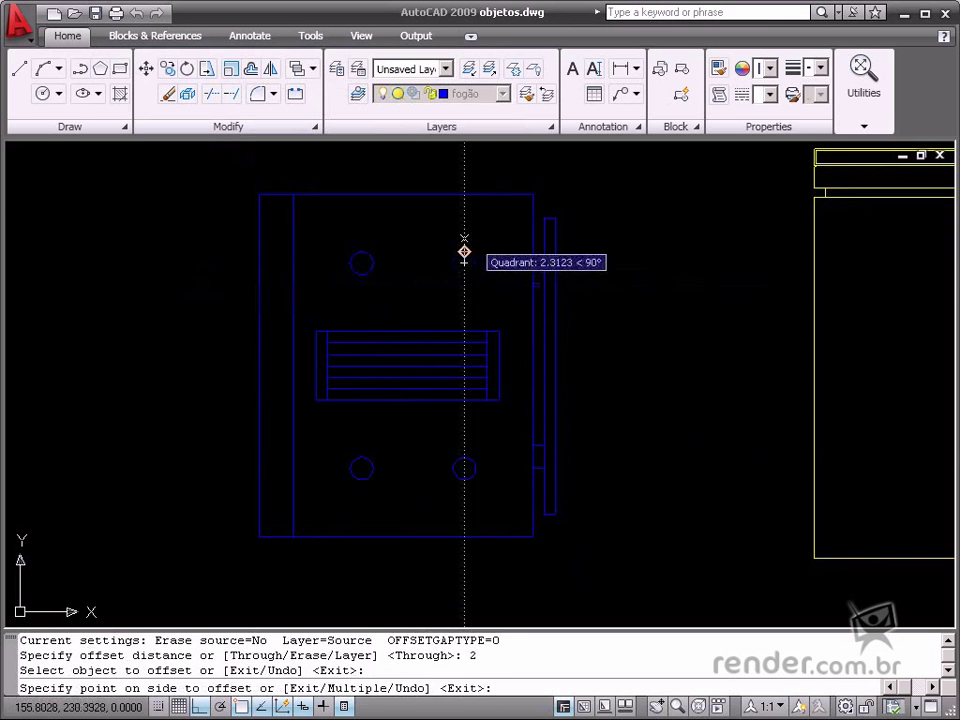
pyautogui.click(472, 241)
pyautogui.click(472, 241)
pyautogui.click(479, 224)
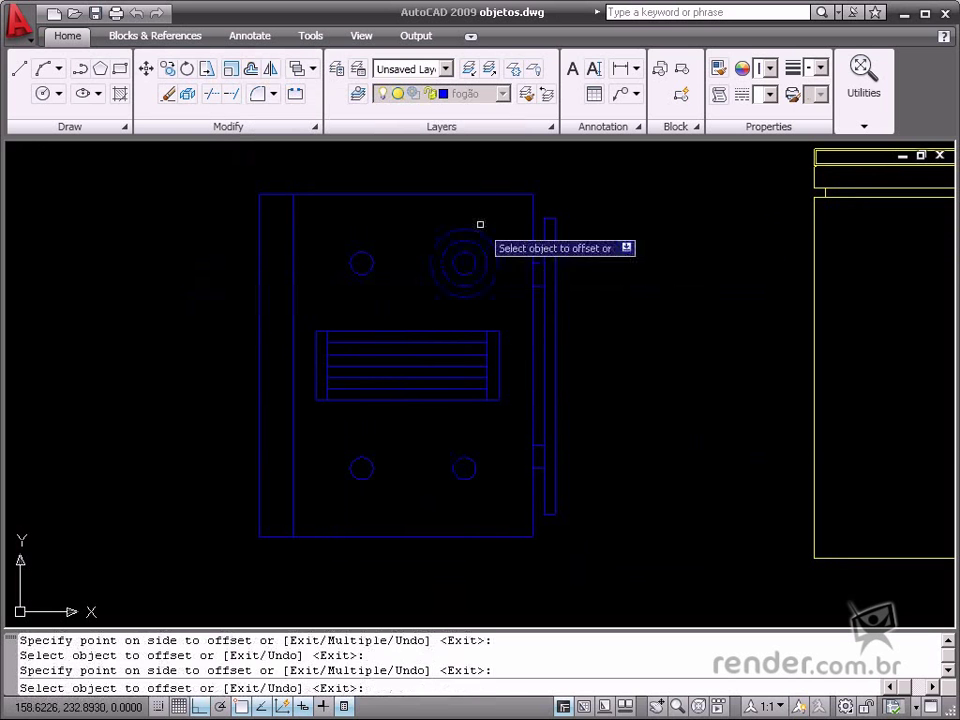
pyautogui.click(365, 252)
pyautogui.click(381, 227)
pyautogui.click(371, 241)
pyautogui.click(392, 223)
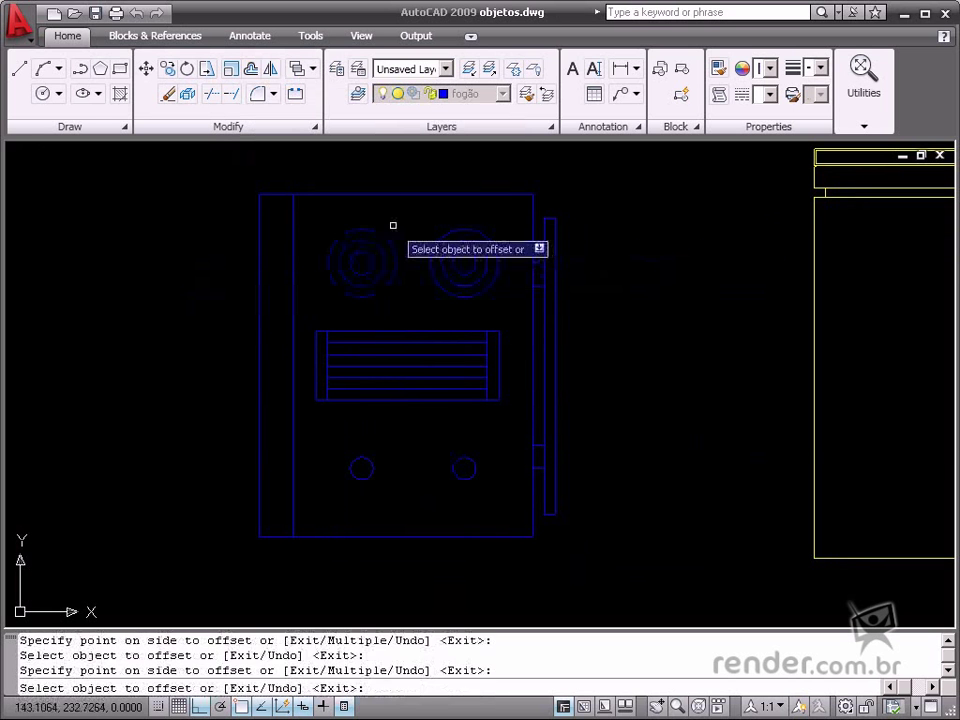
# - Ring the two lower burners likewise, adding an extra ring to the lower-right one, then end Offset
pyautogui.click(369, 459)
pyautogui.click(378, 446)
pyautogui.click(380, 467)
pyautogui.click(378, 420)
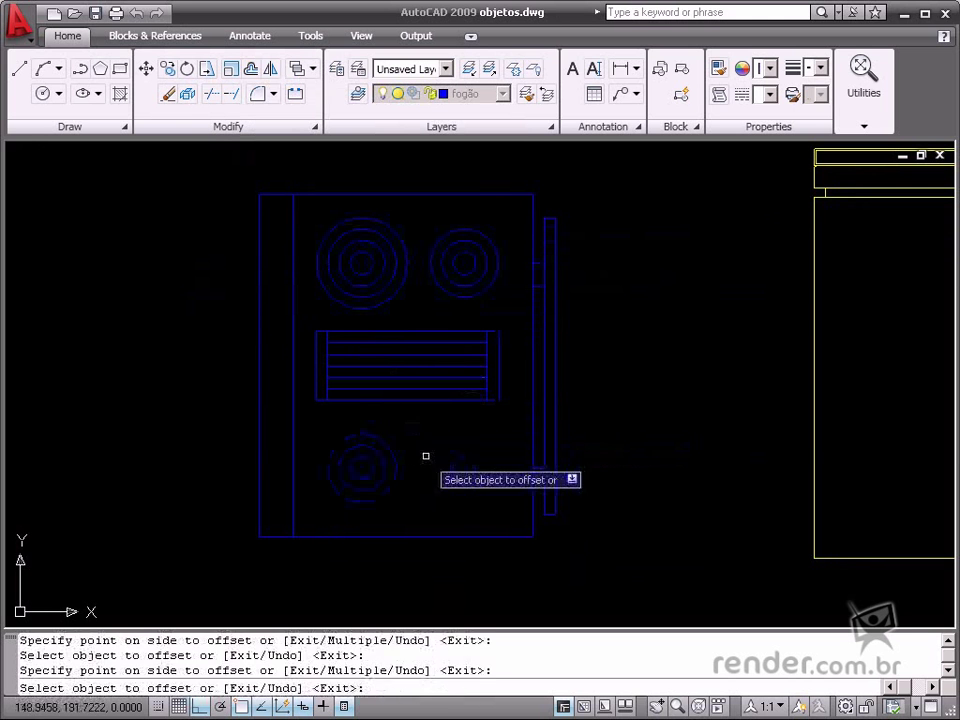
pyautogui.click(454, 456)
pyautogui.click(456, 436)
pyautogui.click(456, 442)
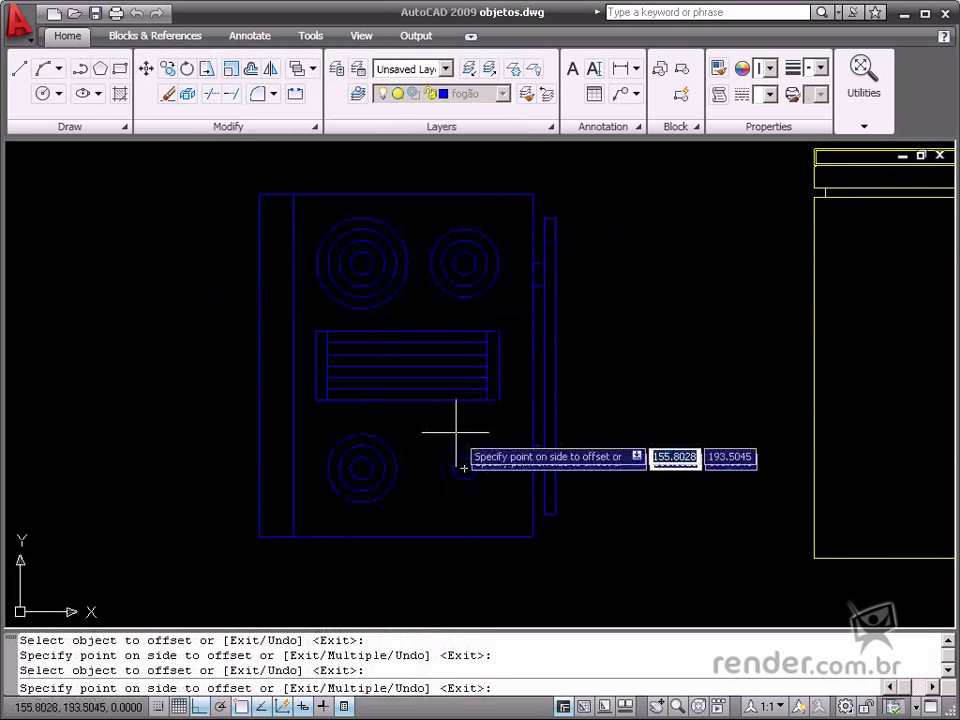
pyautogui.click(450, 437)
pyautogui.click(450, 437)
pyautogui.click(435, 407)
pyautogui.rightClick(178, 354)
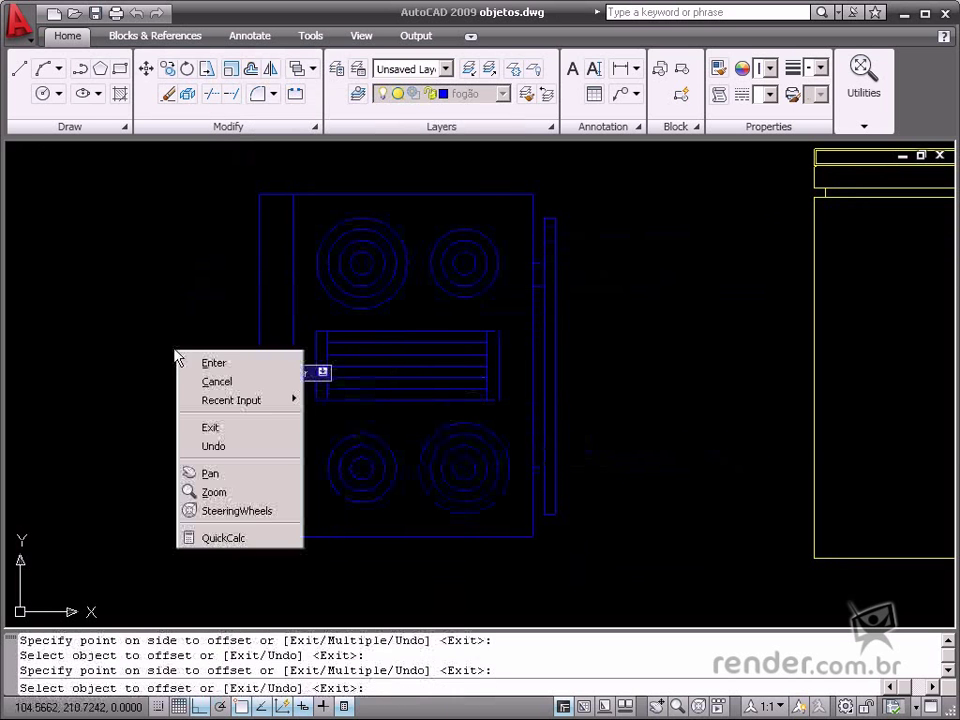
pyautogui.click(210, 363)
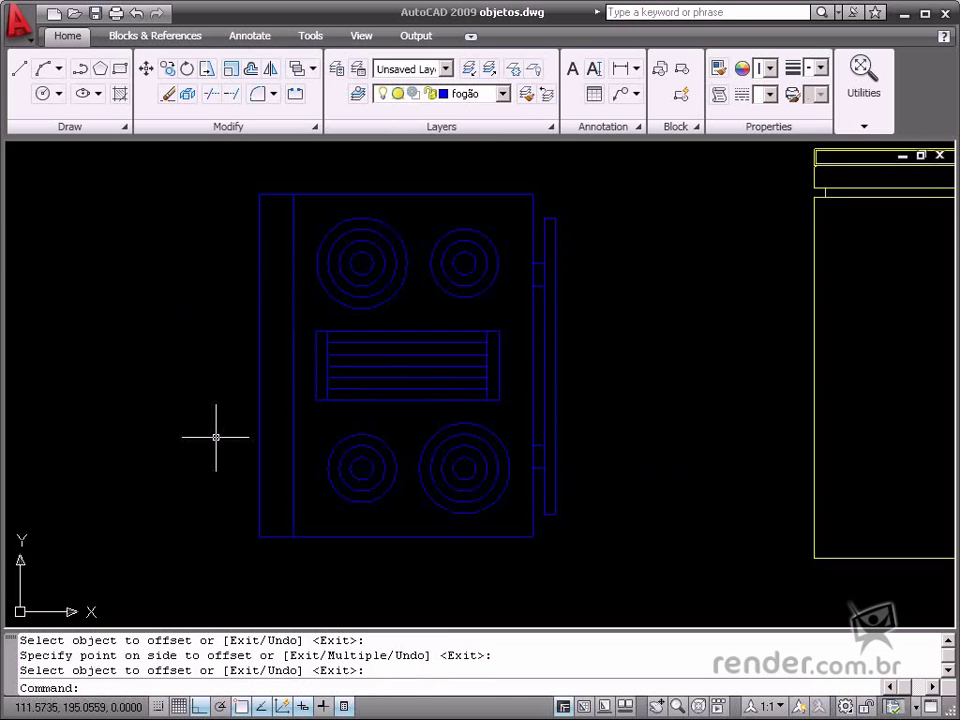
# - Bring the fridge top into view and start Fillet with a radius of 2
pyautogui.scroll(-4, 215, 437)
pyautogui.scroll(3, 525, 405)
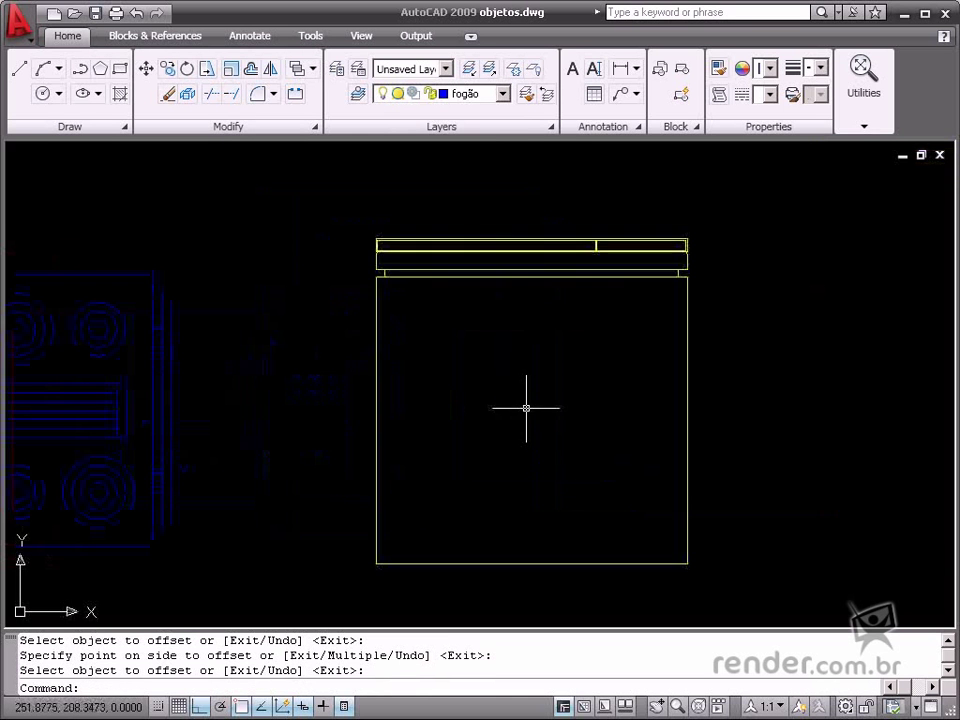
pyautogui.moveTo(525, 407); pyautogui.dragTo(454, 392, button='middle')
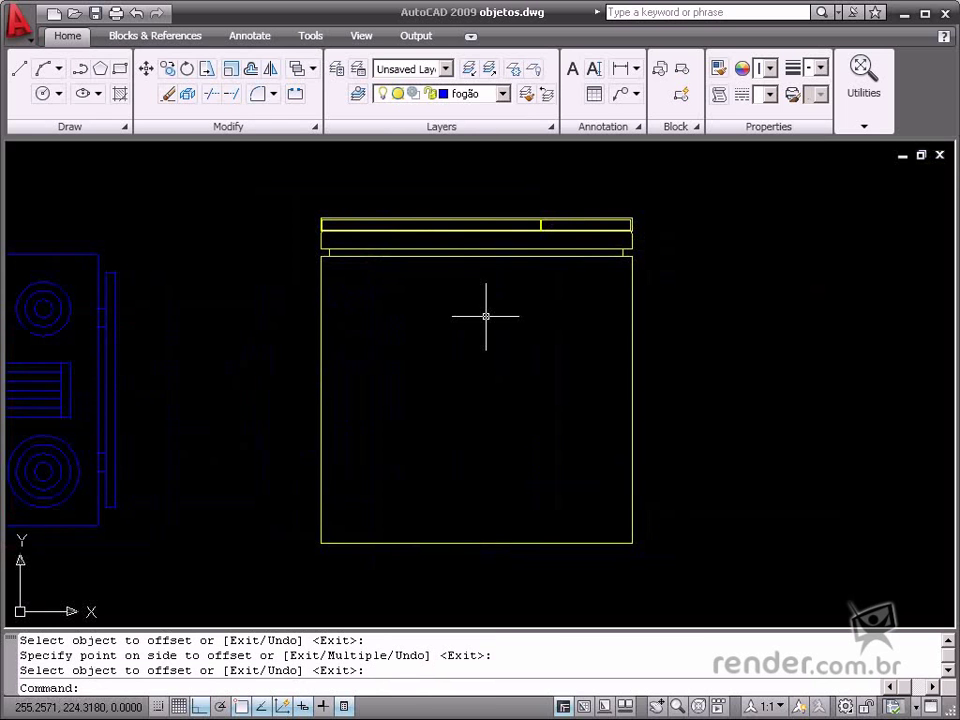
pyautogui.moveTo(486, 316); pyautogui.dragTo(467, 396, button='middle')
pyautogui.scroll(2, 420, 330)
pyautogui.scroll(2, 413, 334)
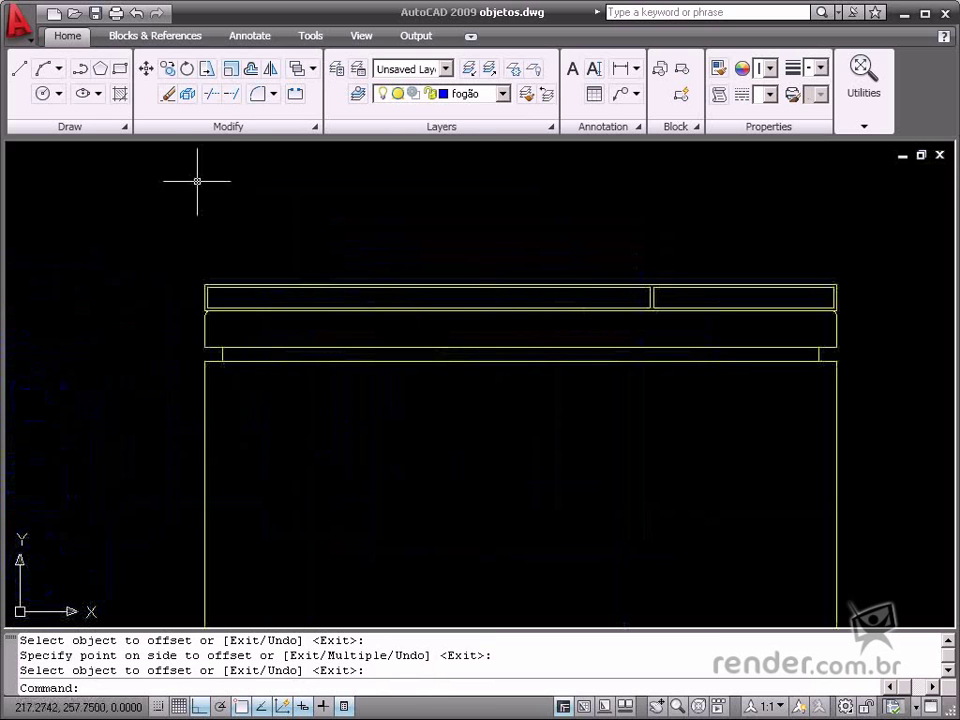
pyautogui.click(257, 95)
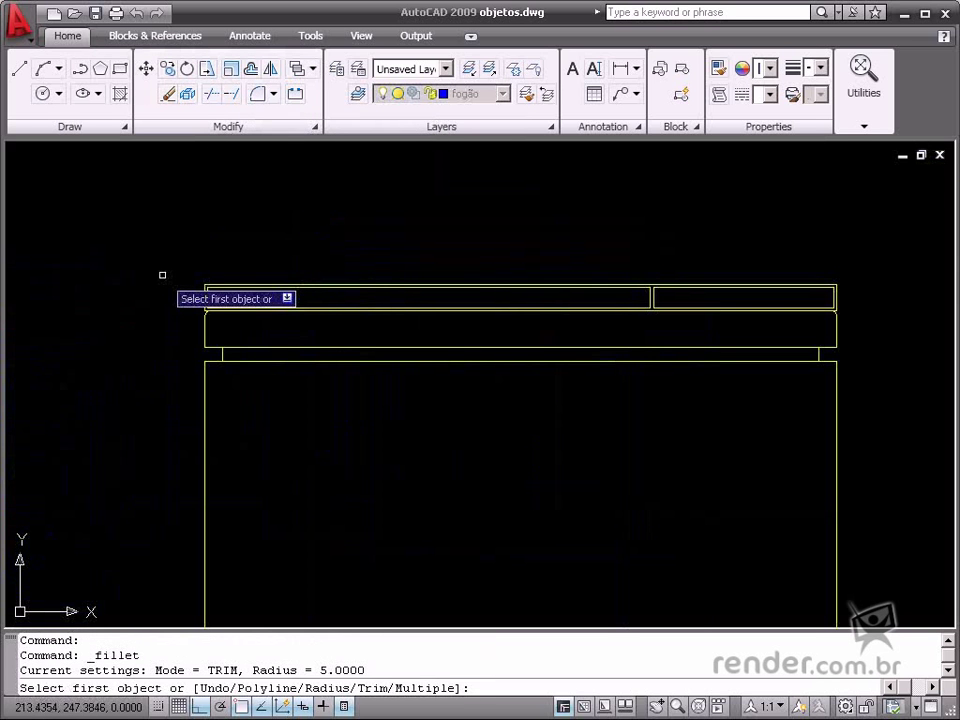
pyautogui.write('r')
pyautogui.press('Return')
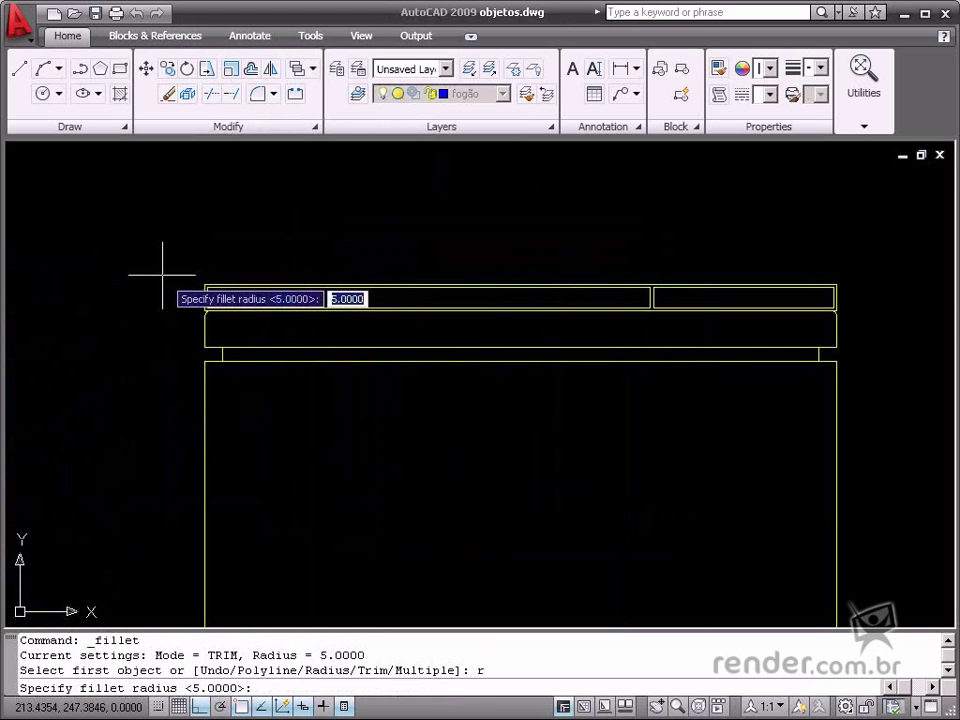
pyautogui.write('2')
pyautogui.press('Return')
# - Round the left and right corners of the fridge's top band
pyautogui.scroll(3, 200, 335)
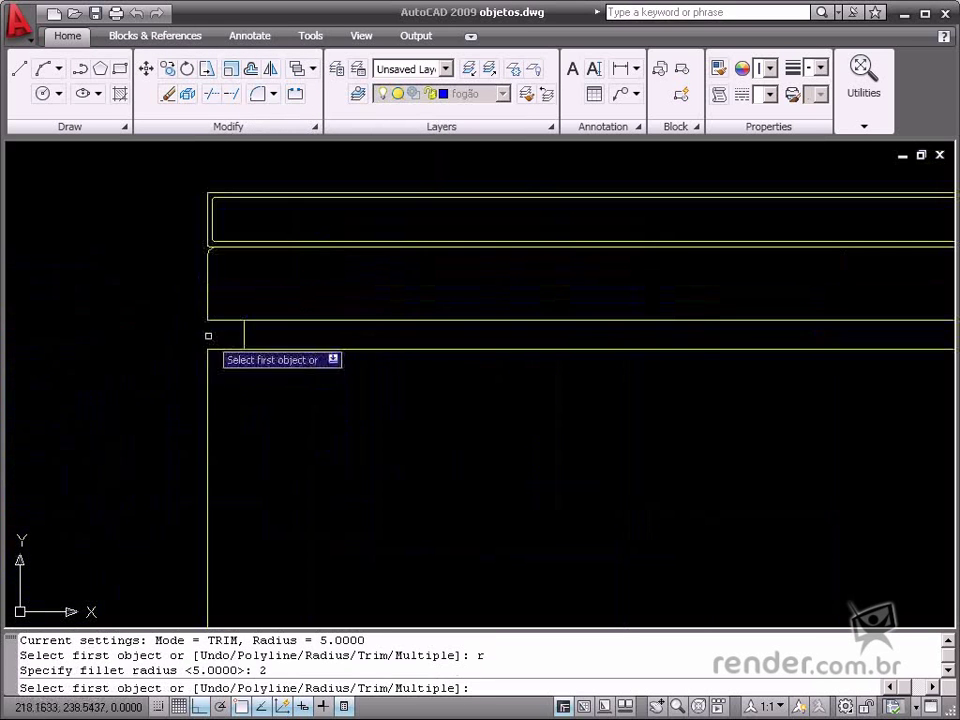
pyautogui.click(217, 320)
pyautogui.click(209, 305)
pyautogui.scroll(-2, 428, 332)
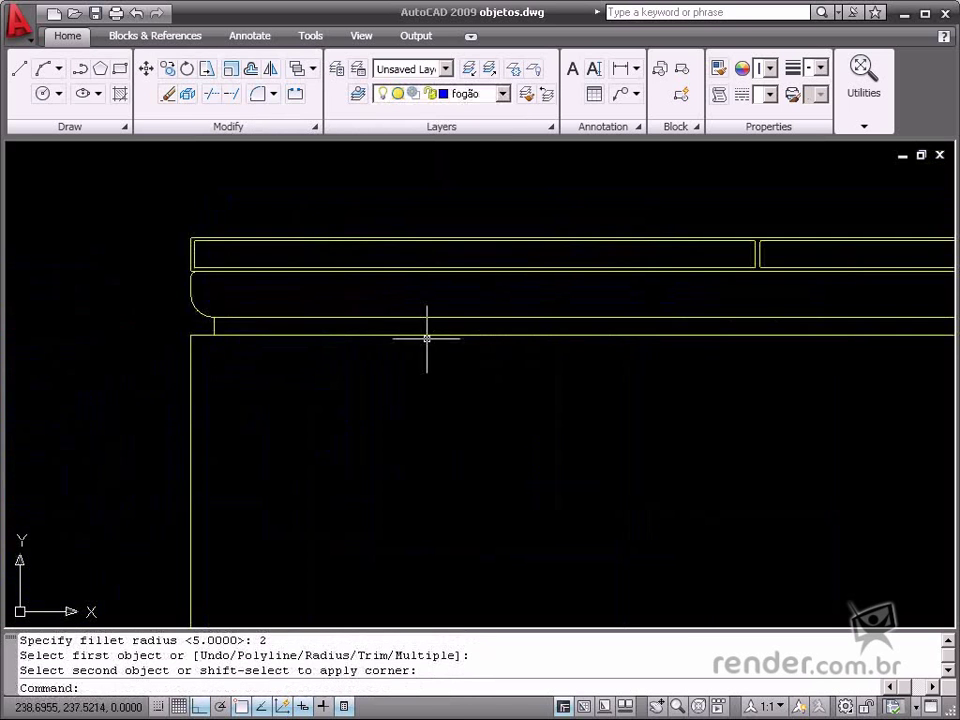
pyautogui.scroll(-2, 620, 330)
pyautogui.scroll(3, 620, 330)
pyautogui.press('Return')
pyautogui.click(672, 338)
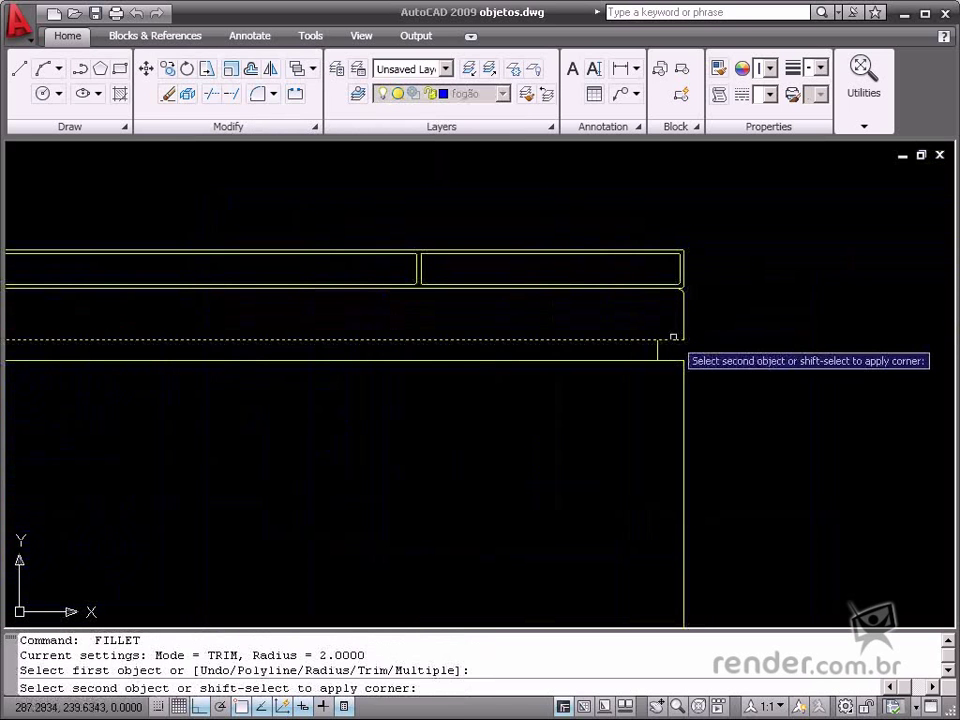
pyautogui.click(680, 323)
# - Round the fridge body's top-left and top-right corners, then view sink, stove and fridge together
pyautogui.scroll(-2, 434, 345)
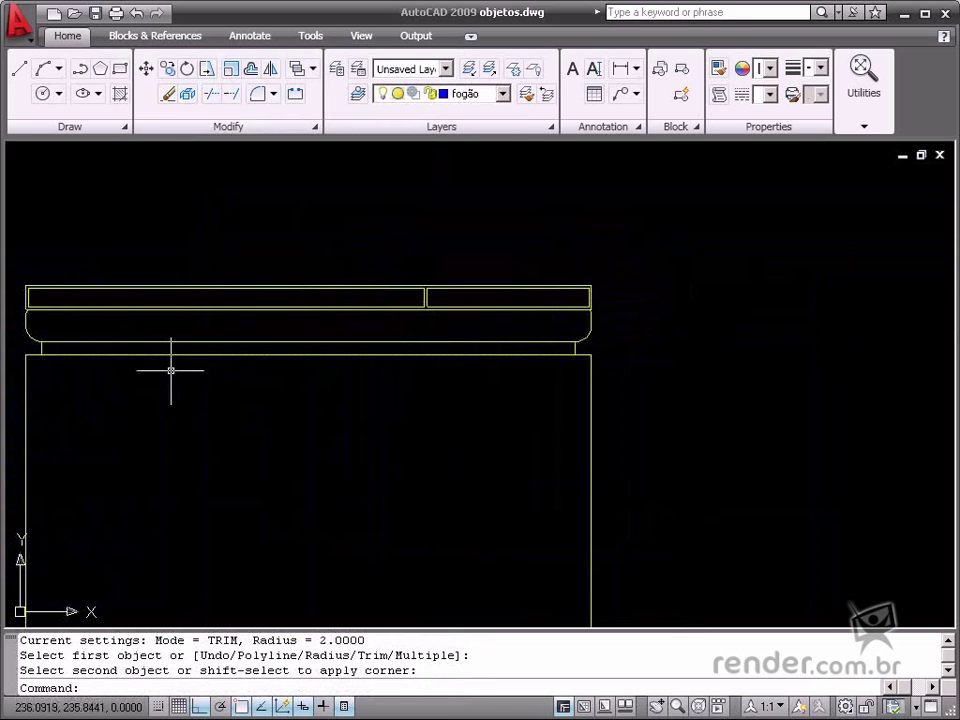
pyautogui.press('Return')
pyautogui.scroll(3, 30, 385)
pyautogui.click(40, 346)
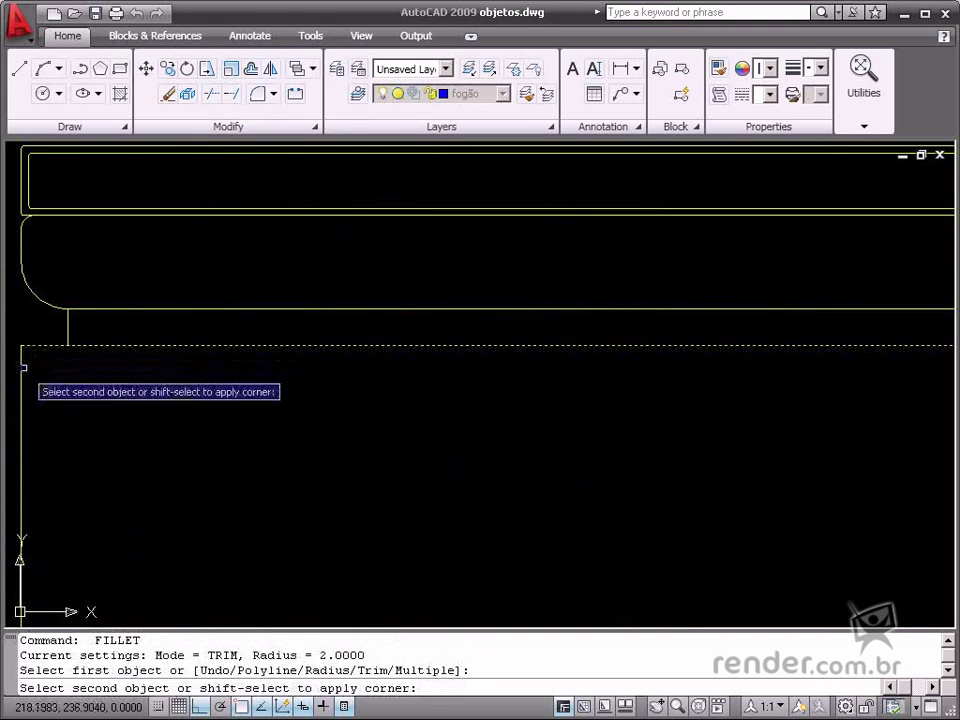
pyautogui.click(22, 367)
pyautogui.scroll(-2, 300, 340)
pyautogui.scroll(-1, 626, 347)
pyautogui.press('Return')
pyautogui.scroll(2, 614, 308)
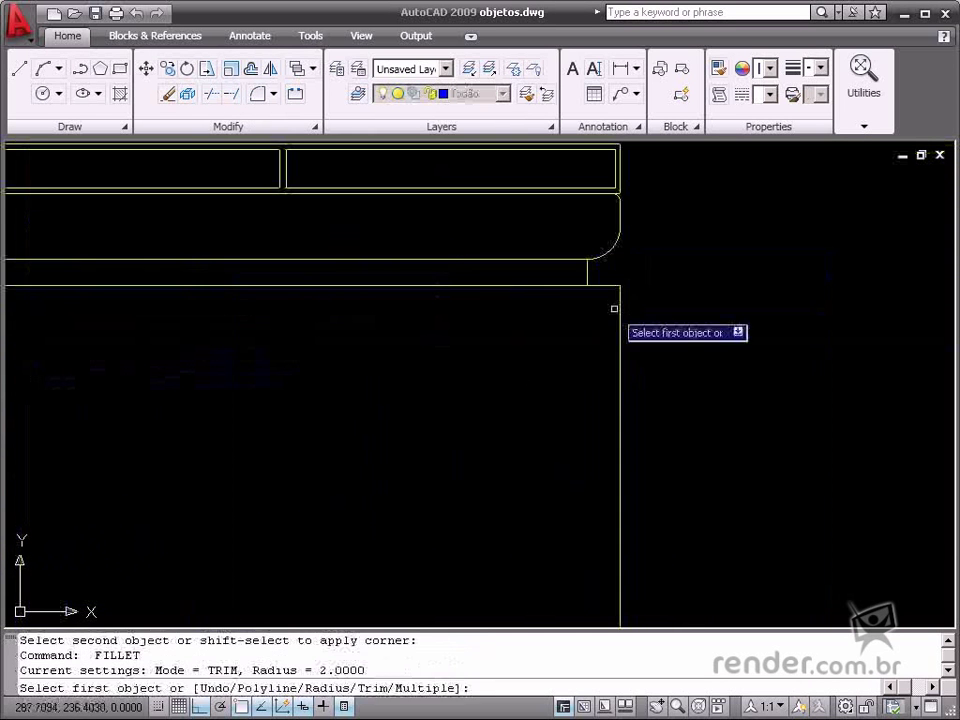
pyautogui.click(604, 285)
pyautogui.click(619, 304)
pyautogui.scroll(-3, 535, 331)
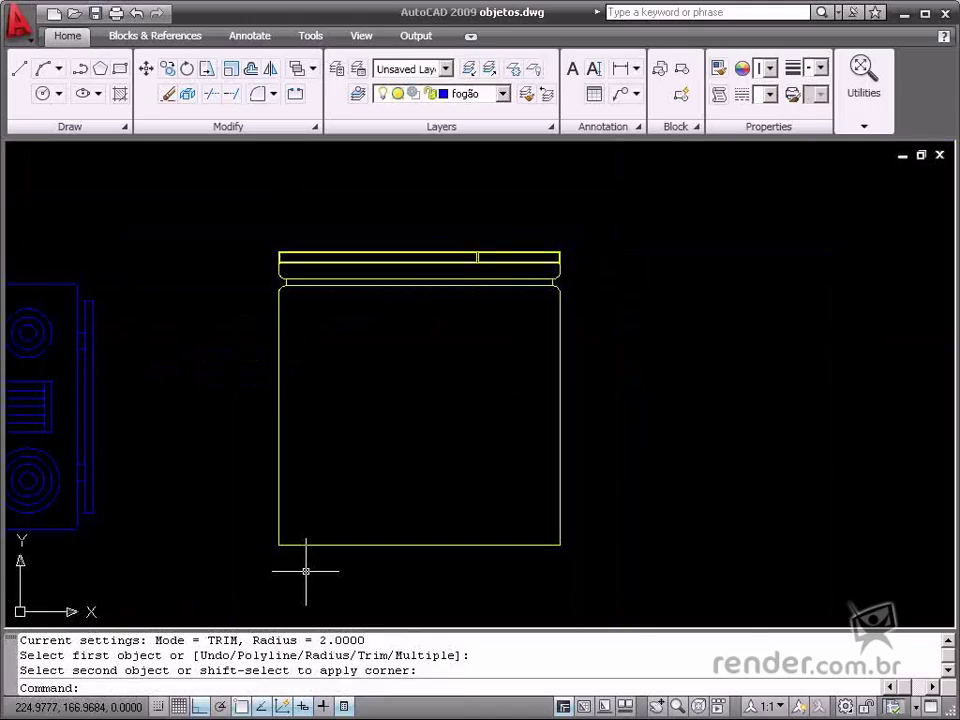
pyautogui.scroll(3, 375, 192)
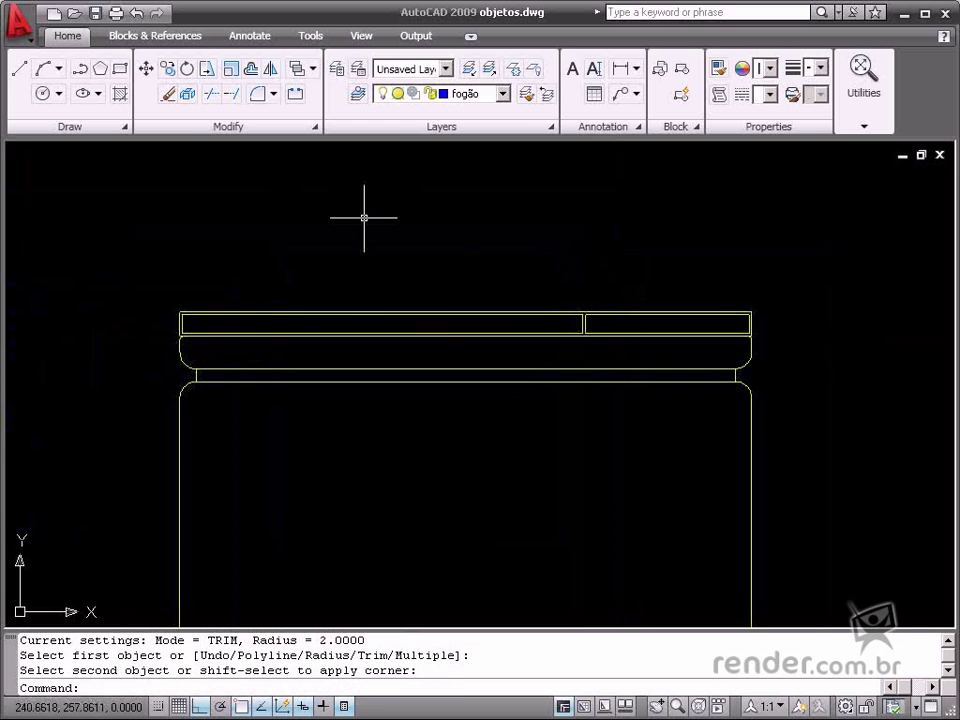
pyautogui.scroll(-4, 364, 217)
pyautogui.scroll(-2, 364, 217)
pyautogui.moveTo(210, 272); pyautogui.dragTo(510, 306, button='middle')
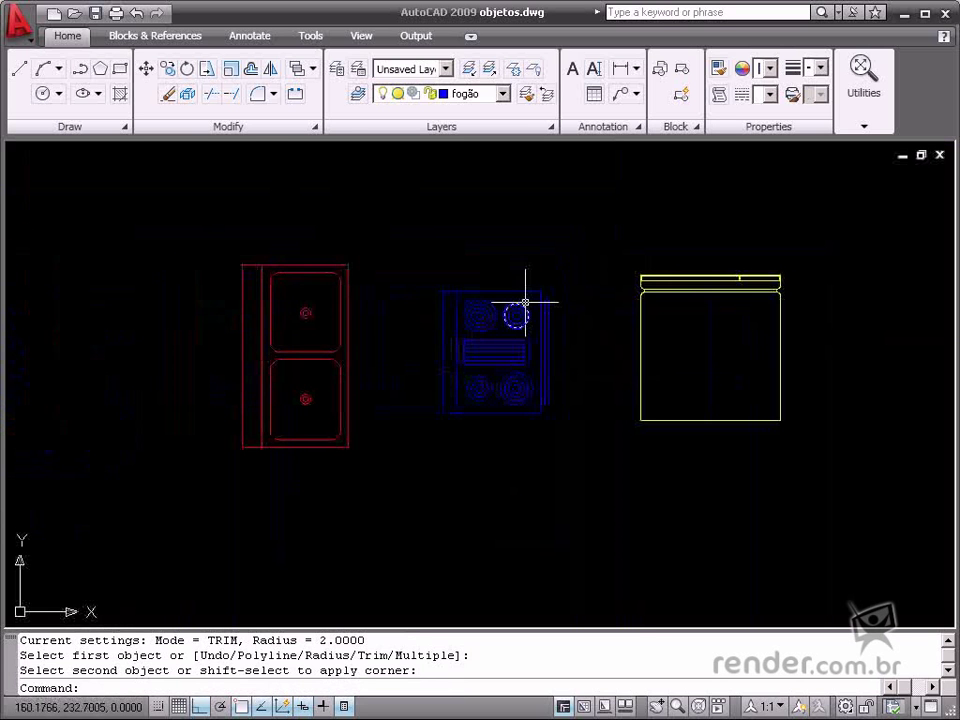